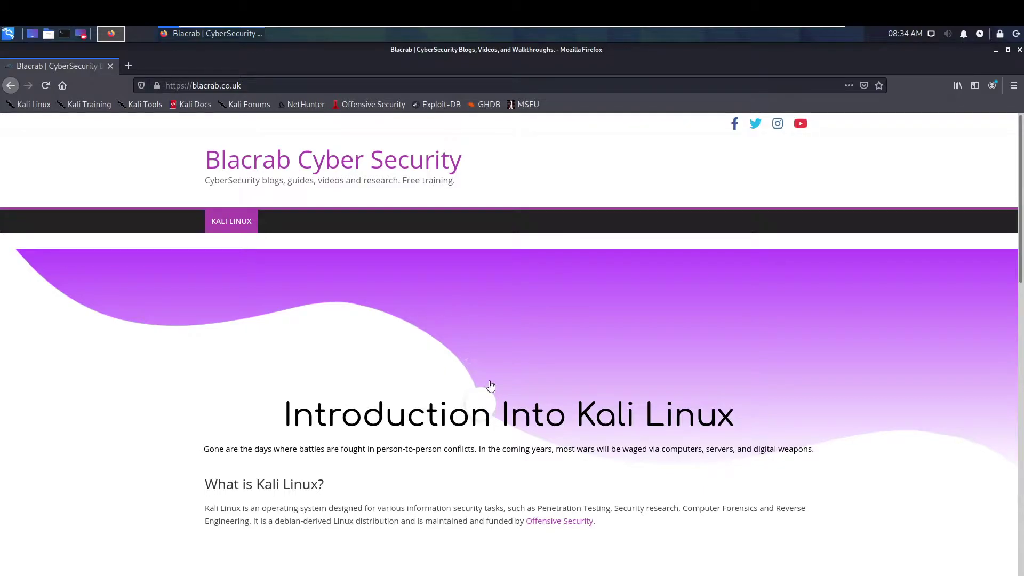
Step: Scroll the Blacrab homepage down to the Kali Linux video and written-guide cards
scroll(508, 380, down, 10)
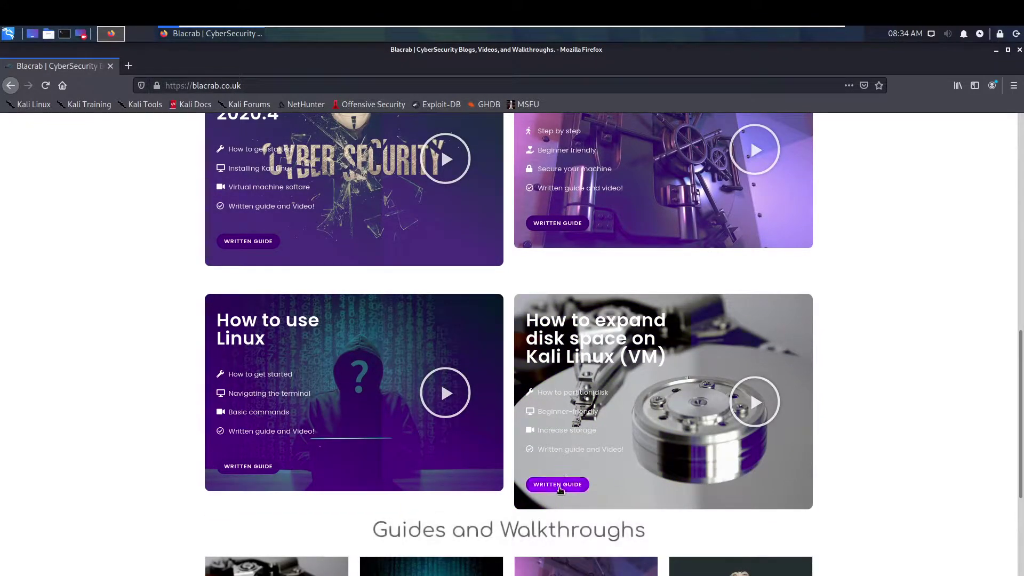
Step: Read the 'How to expand disk space on Kali Linux (VMware)' guide, then close Firefox
click(559, 486)
scroll(309, 406, down, 5)
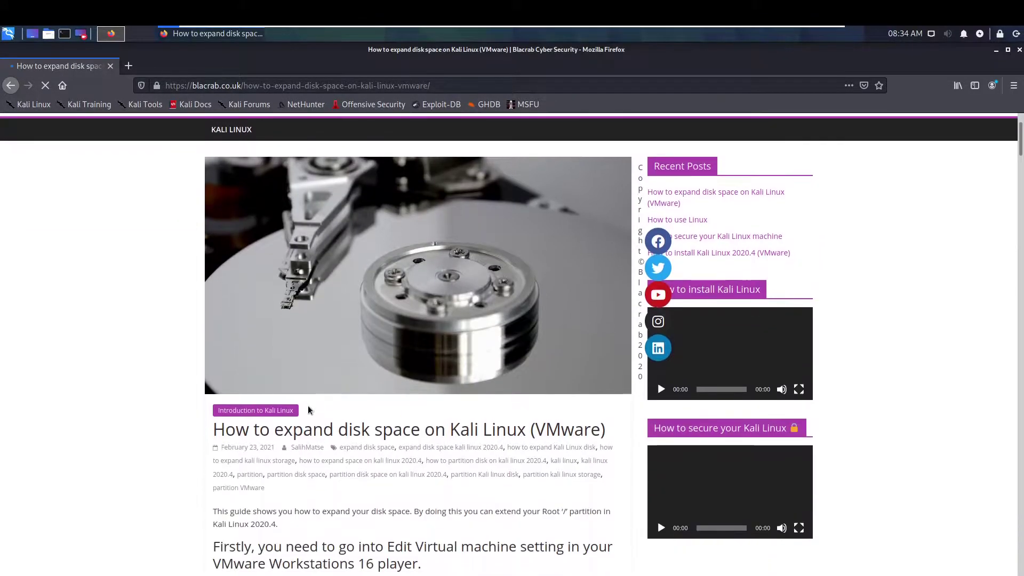
scroll(292, 411, down, 15)
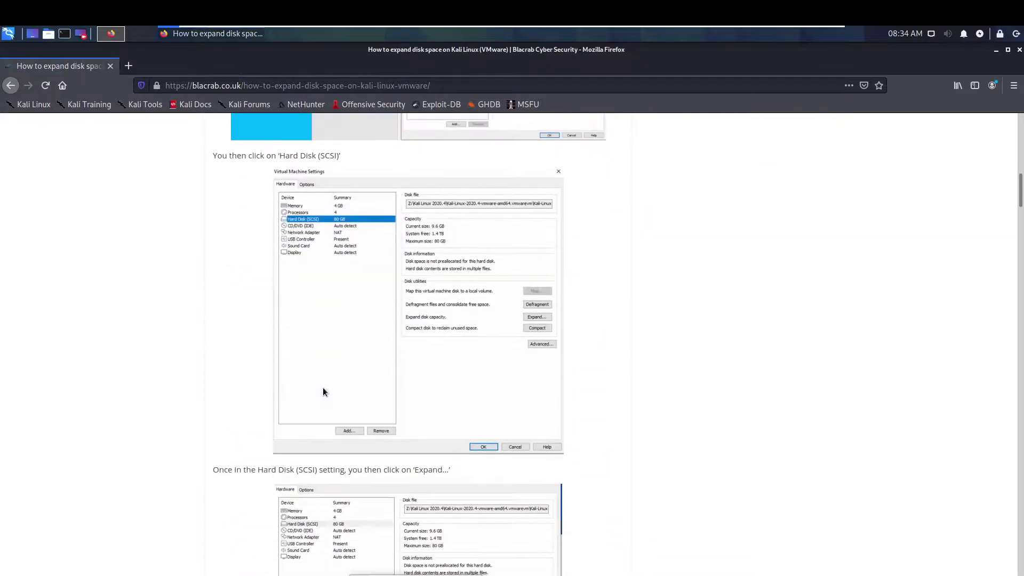
scroll(323, 388, down, 12)
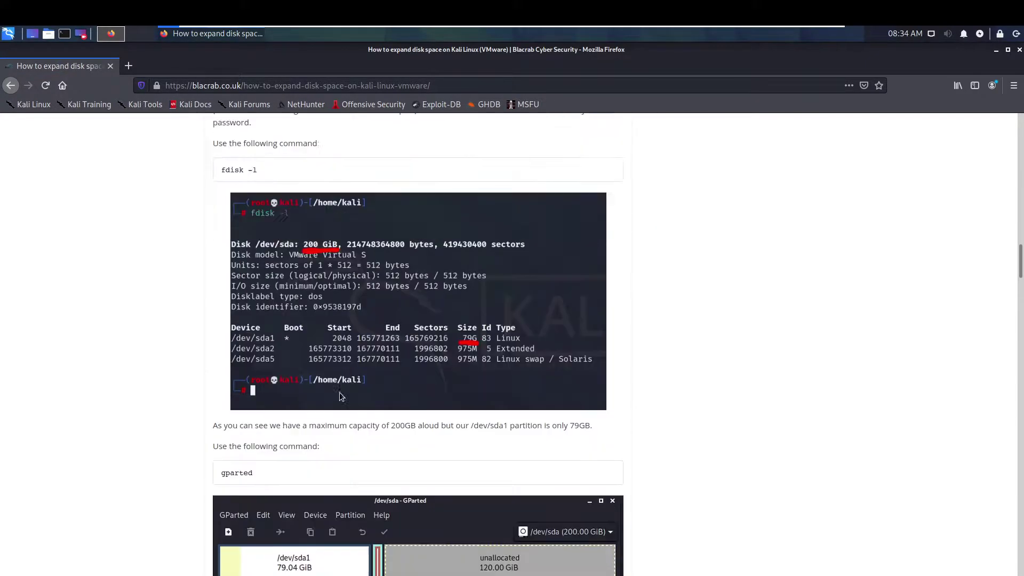
scroll(339, 393, up, 9)
scroll(348, 375, up, 20)
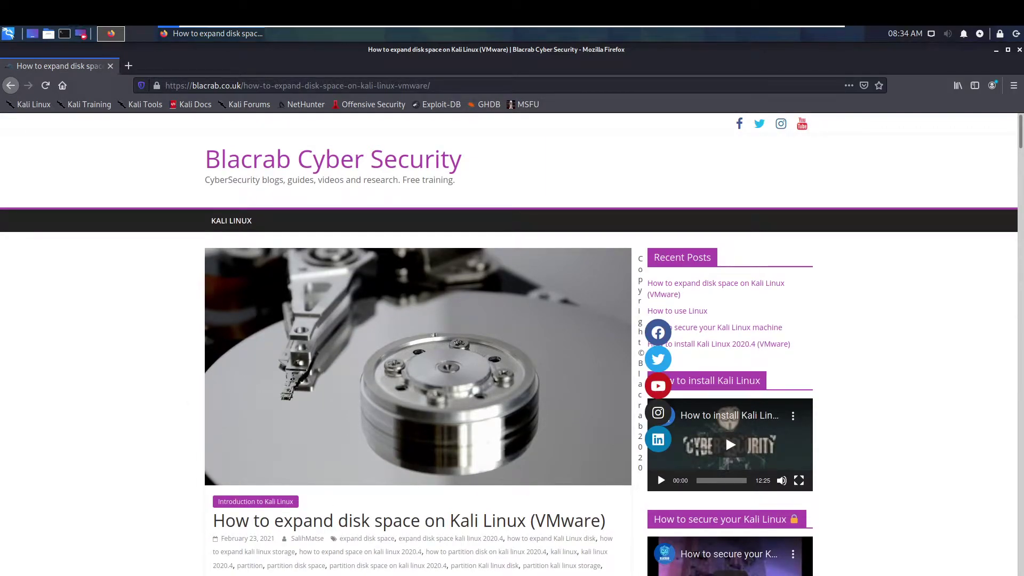
scroll(181, 257, down, 5)
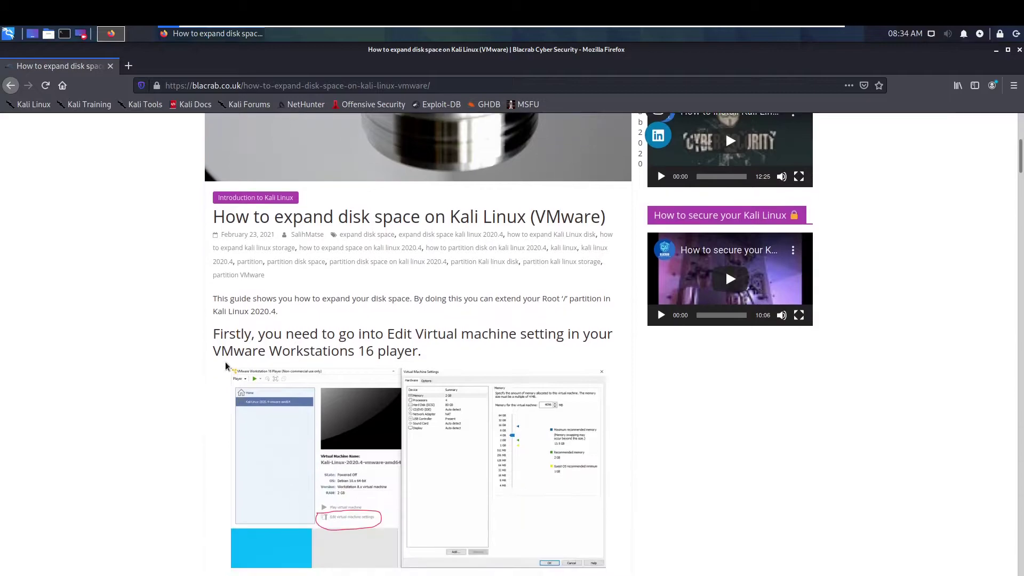
scroll(139, 311, down, 6)
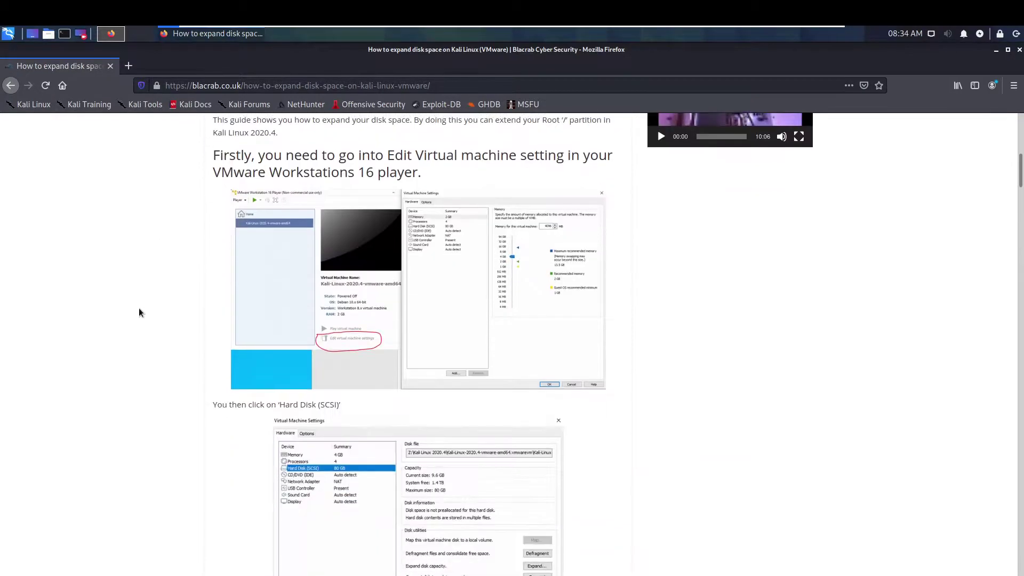
click(110, 66)
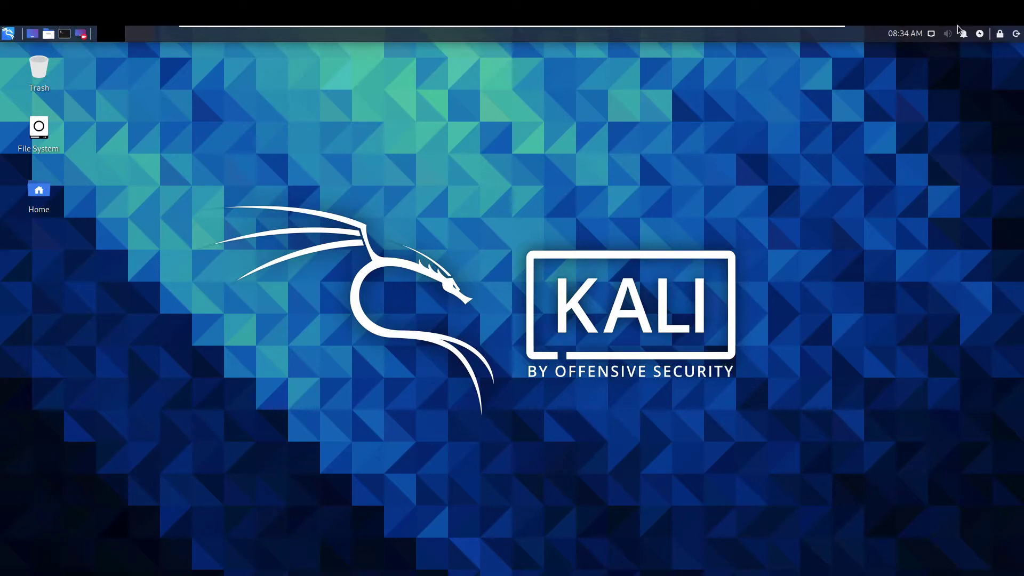
Step: Shut down Kali and show the powered-off Kali-Linux-2020.4-vmware-amd64 VM in a maximized Player
click(1016, 34)
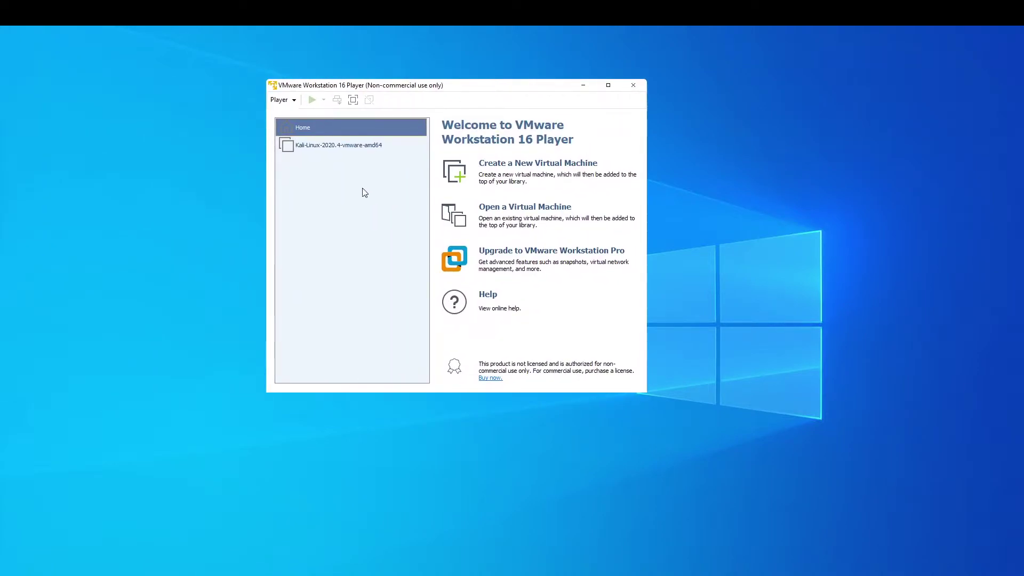
double_click(474, 86)
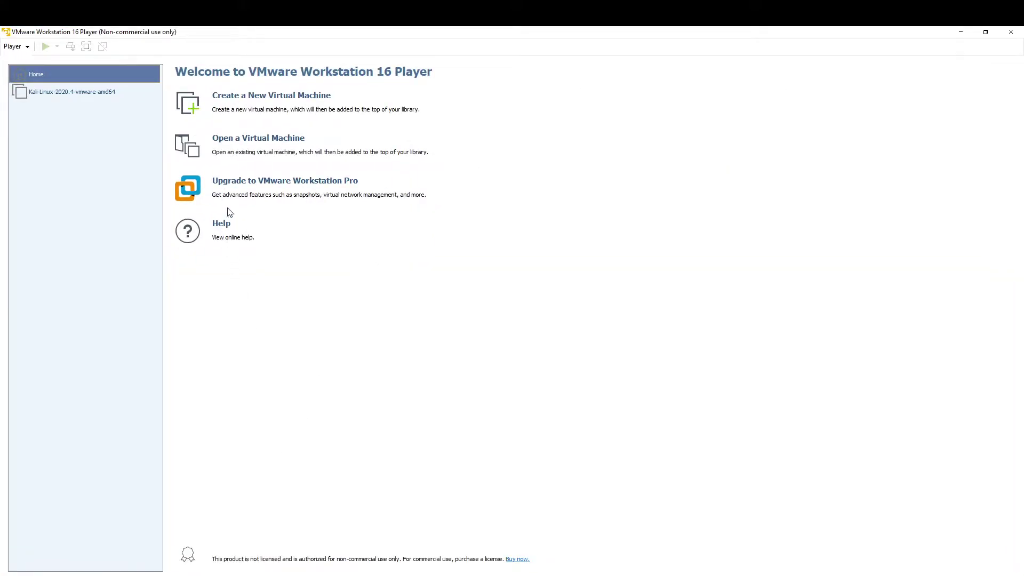
click(96, 94)
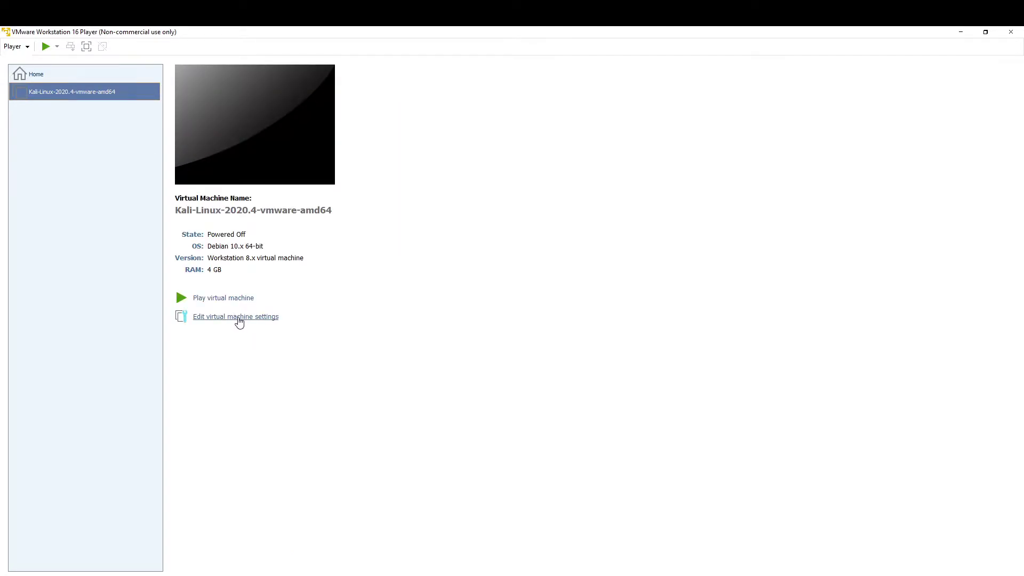
Step: Expand the Kali VM's SCSI hard disk from 80 GB to a 200 GB maximum
click(239, 319)
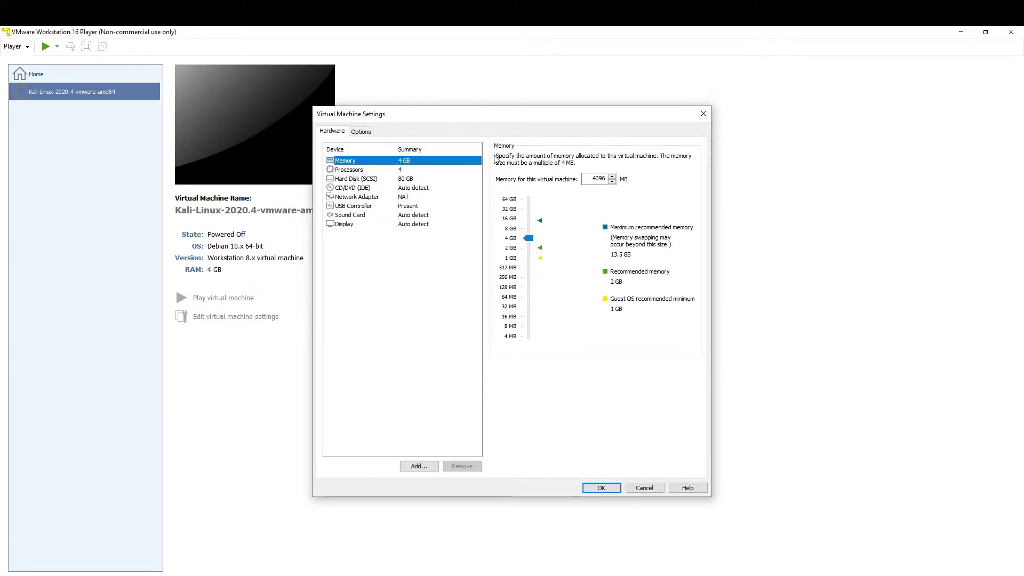
click(355, 180)
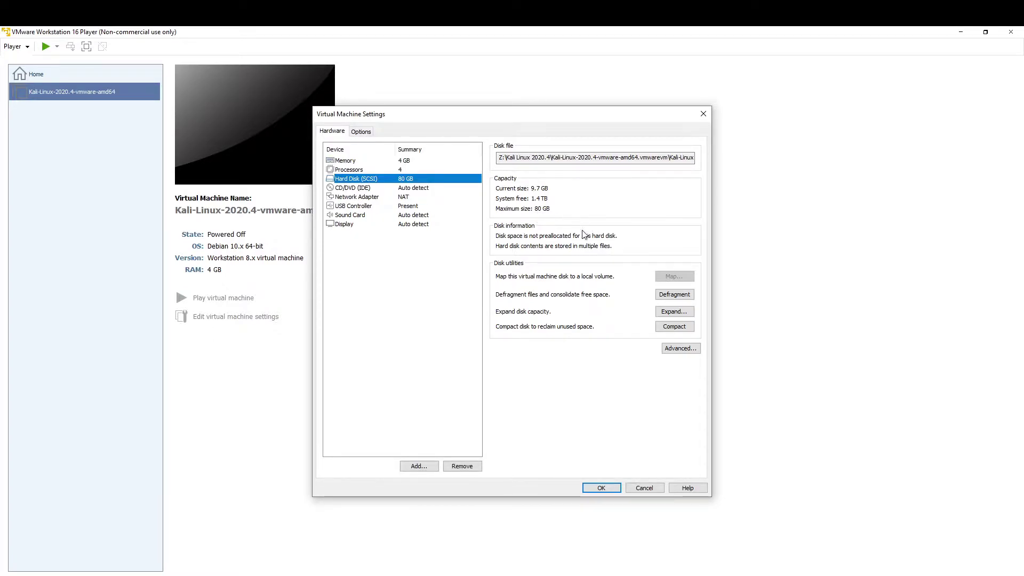
click(674, 314)
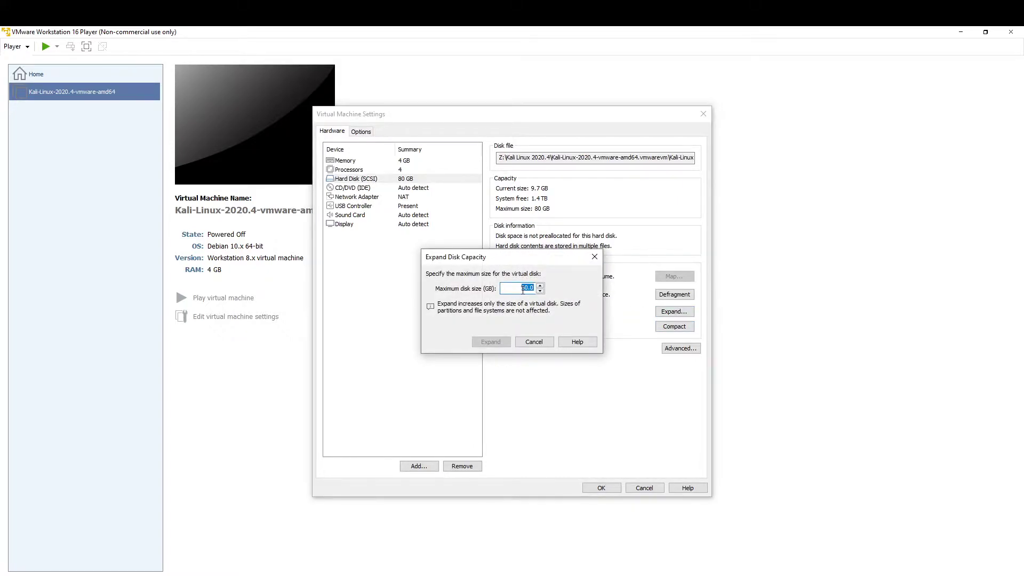
text(200)
click(486, 340)
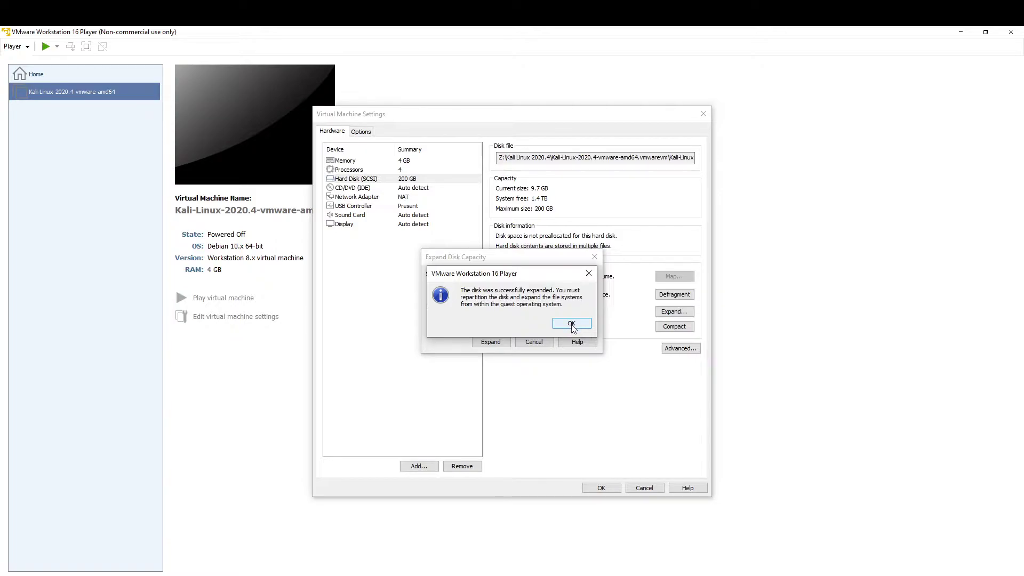
click(571, 324)
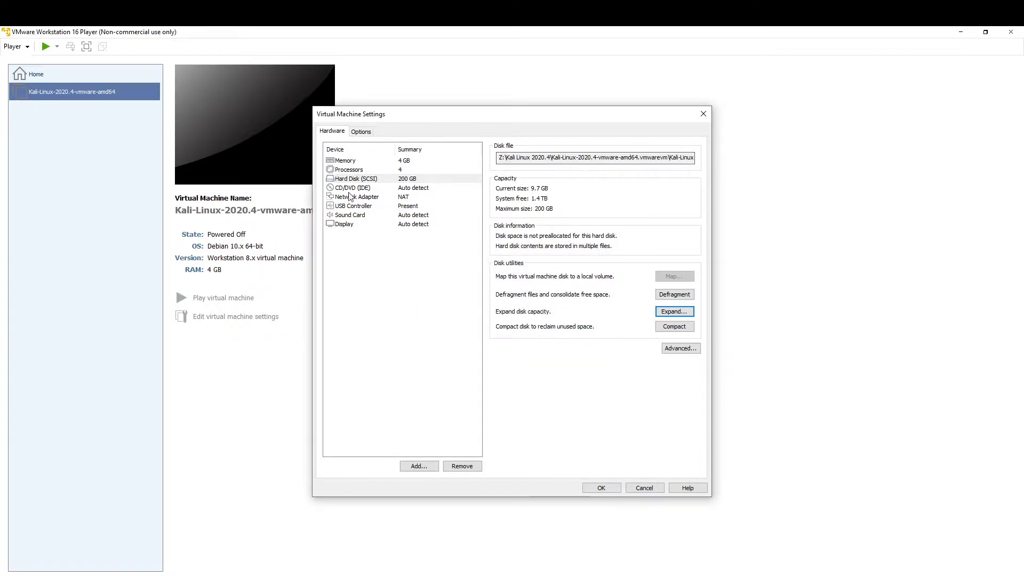
Step: Save the VM settings, boot the Kali VM and log in with the username and password
click(600, 487)
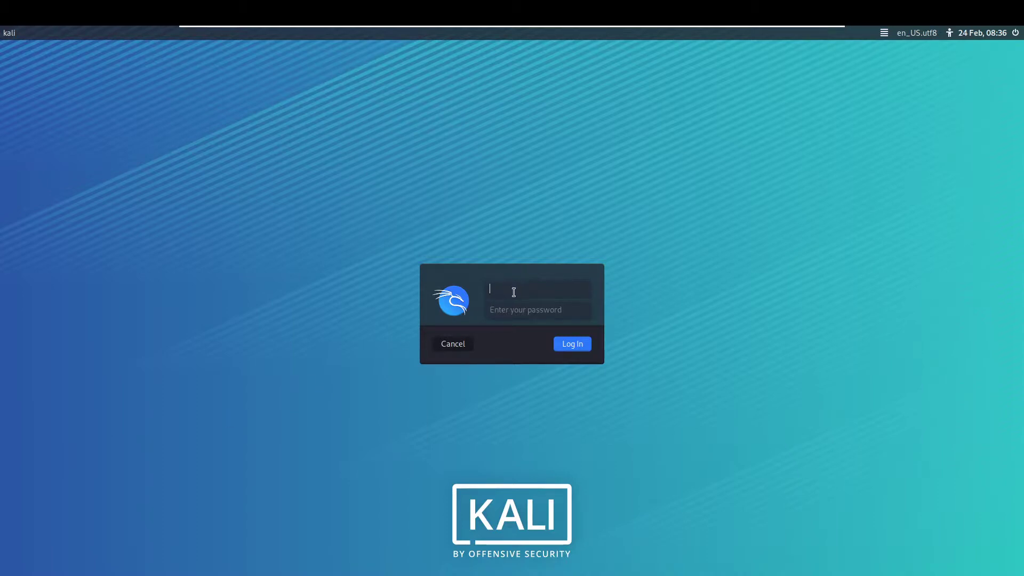
text(kali)
key(Tab)
text(kali)
key(Return)
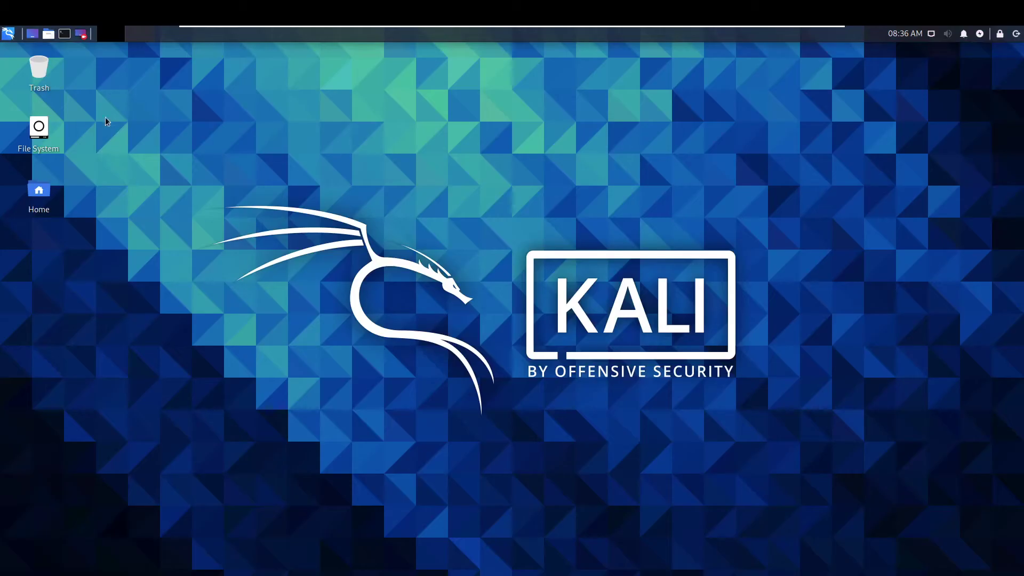
Step: Open QTerminal as a smaller window with text enlarged twice, placed near the desktop centre
click(64, 34)
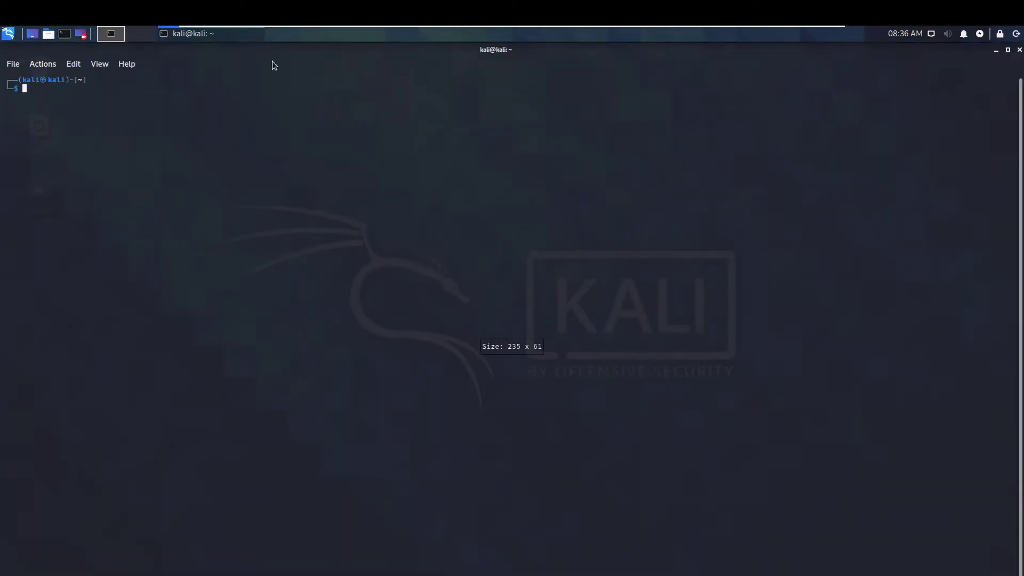
double_click(128, 49)
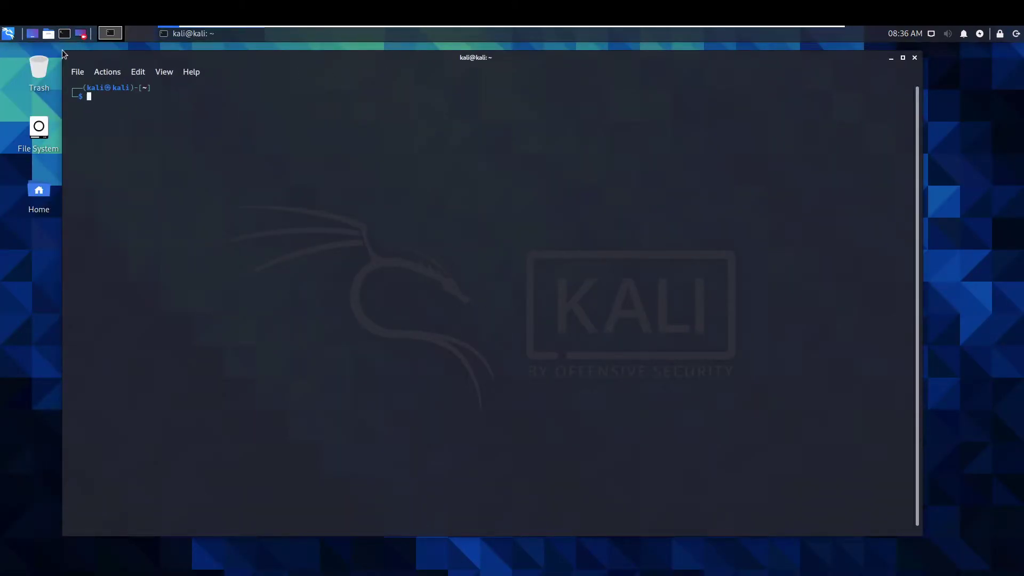
drag(64, 53, 335, 87)
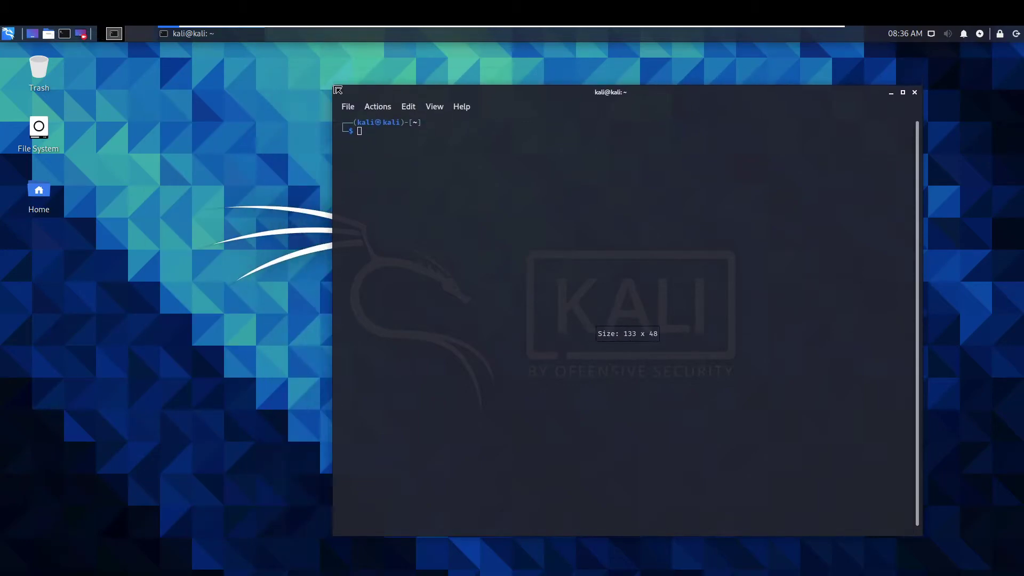
key(ctrl+plus)
key(ctrl+plus)
key(ctrl+plus)
key(ctrl+plus)
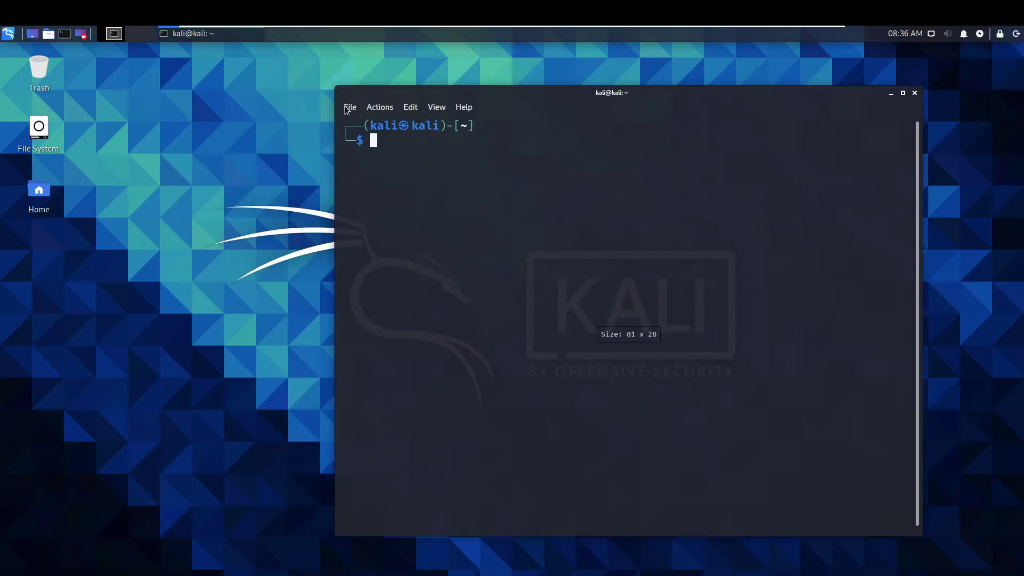
key(ctrl+plus)
key(ctrl+plus)
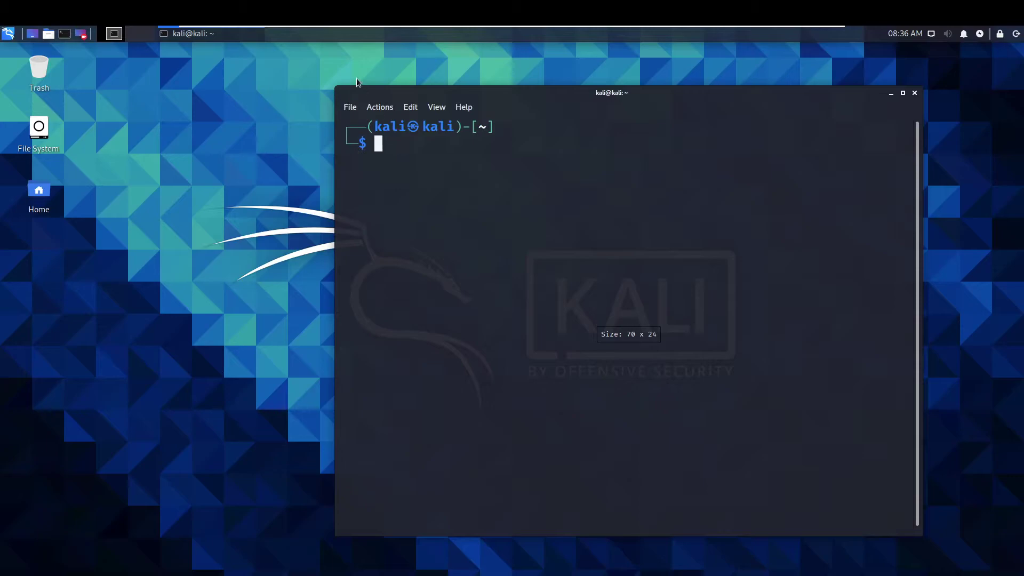
drag(418, 91, 267, 87)
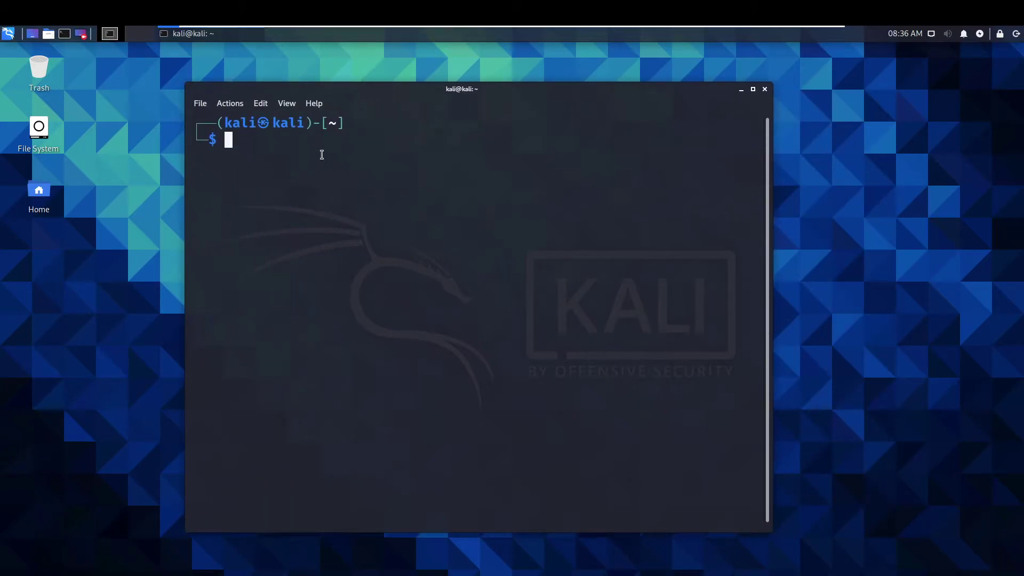
text(fdisk -l)
key(Return)
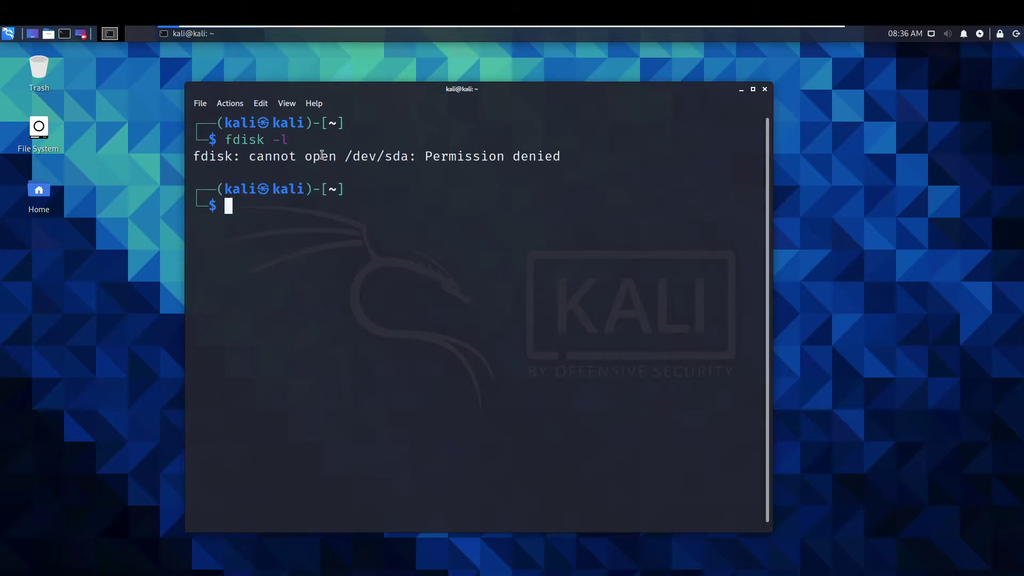
text(sudo su)
key(Return)
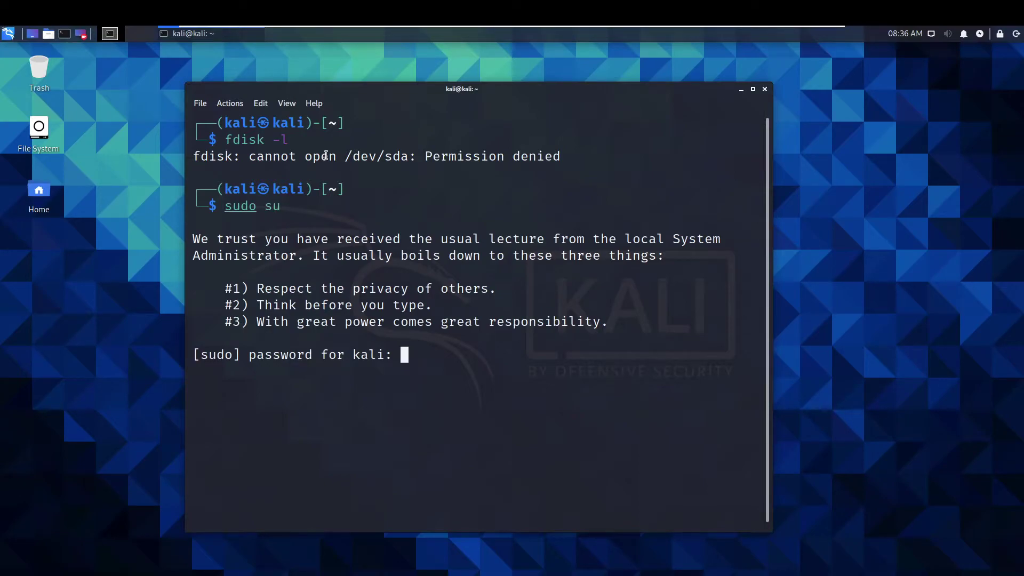
key(Return)
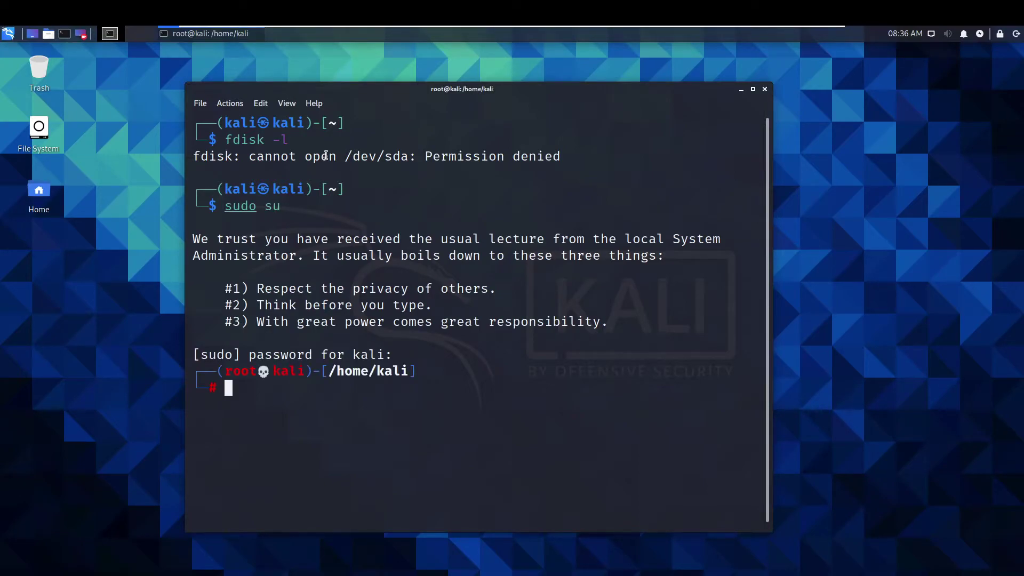
text(clear)
key(Return)
text(fdis)
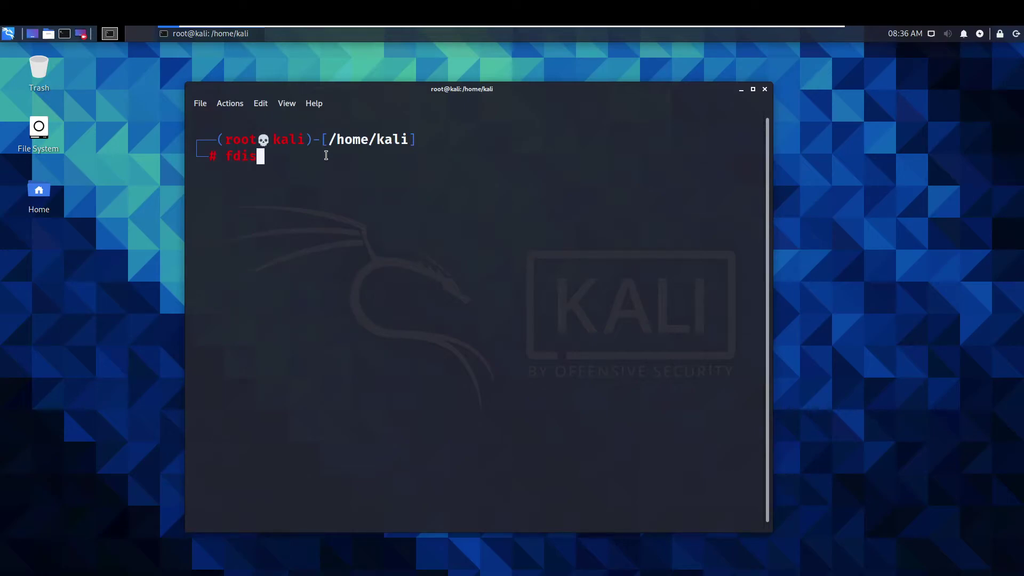
text(k -l)
key(Return)
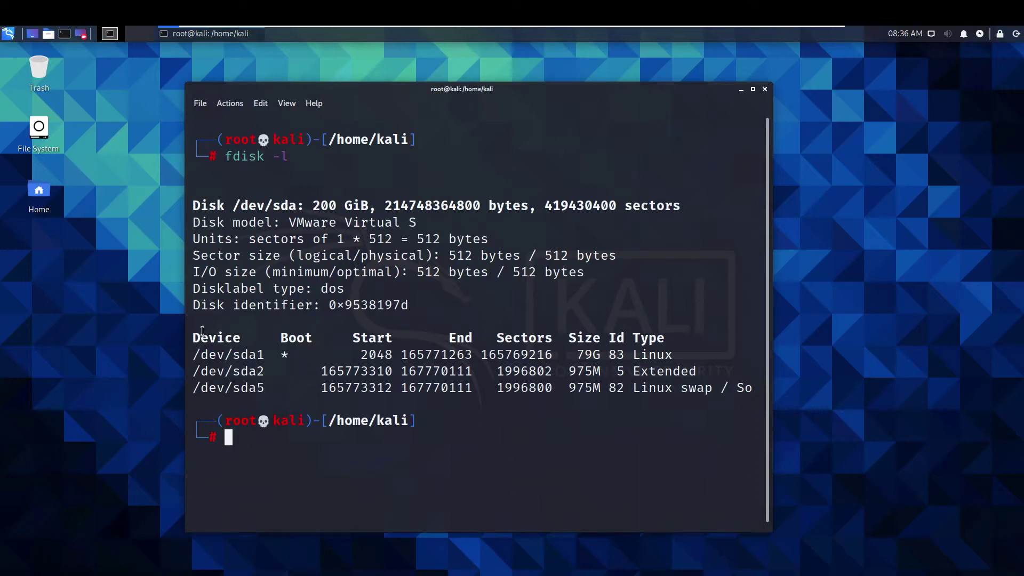
drag(194, 355, 649, 401)
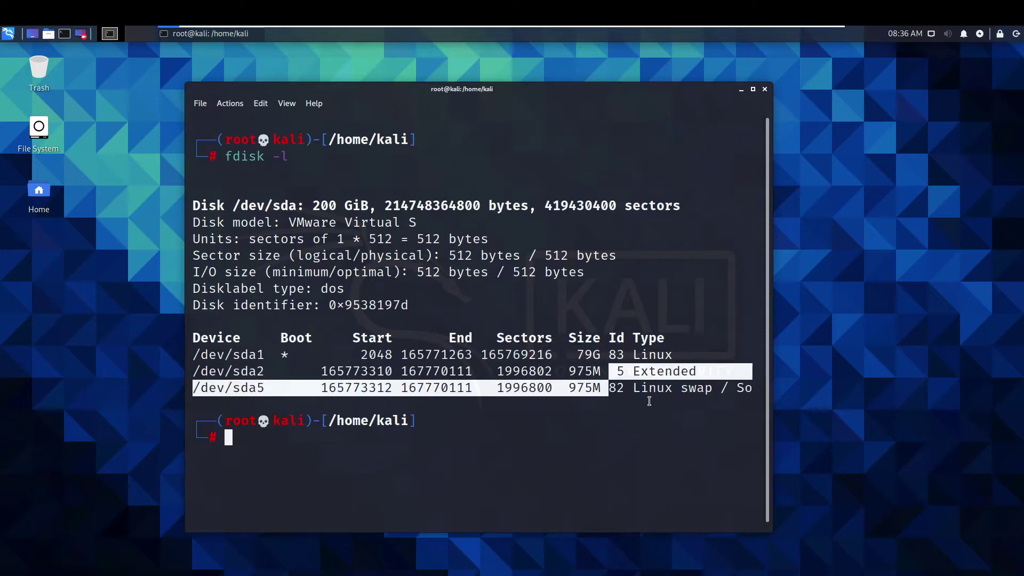
click(649, 400)
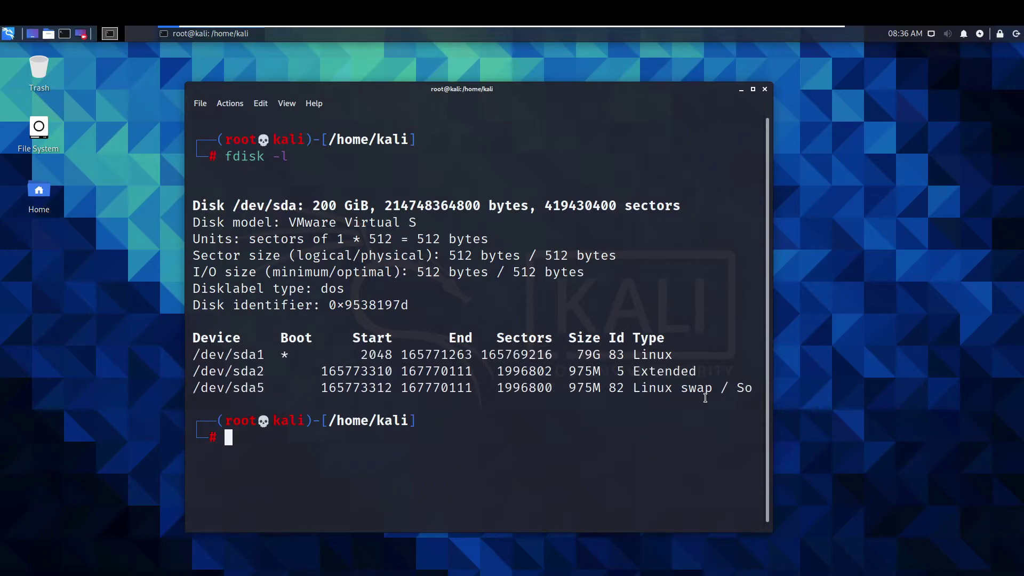
drag(689, 373, 583, 376)
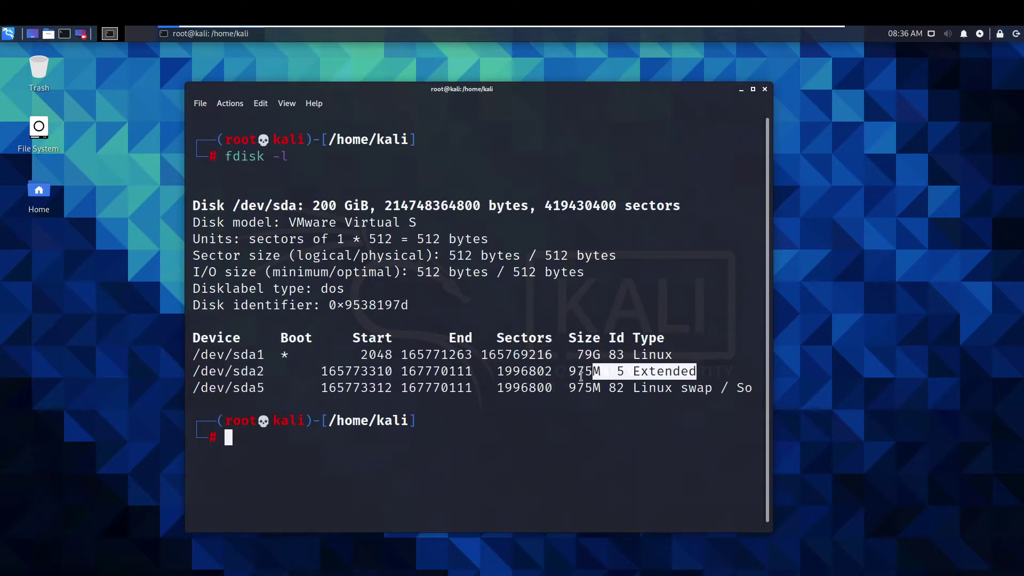
click(576, 374)
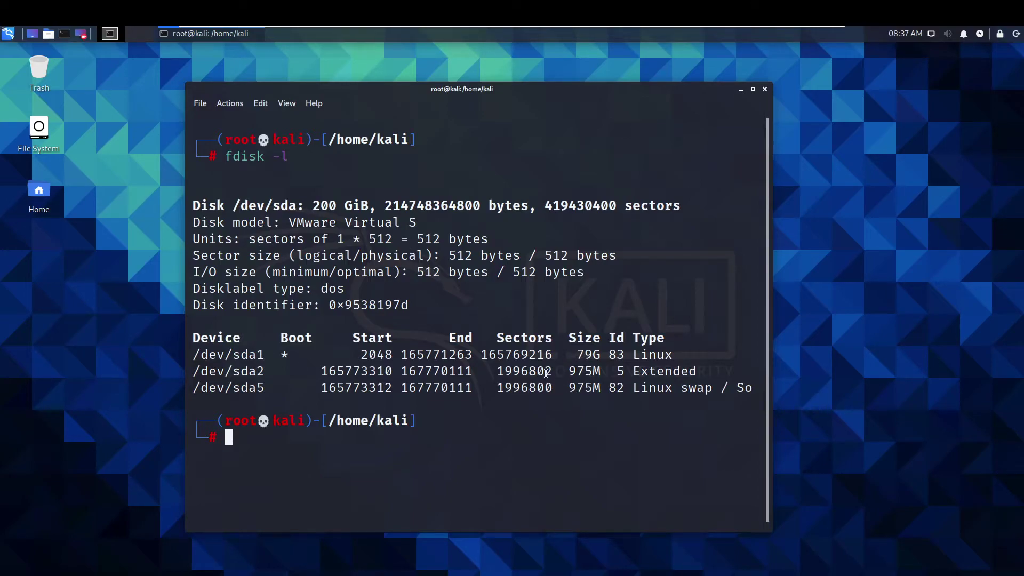
drag(577, 355, 602, 355)
drag(312, 205, 369, 208)
click(368, 207)
double_click(597, 356)
click(327, 208)
Step: Launch GParted from the terminal with the gparted command
text(gparted)
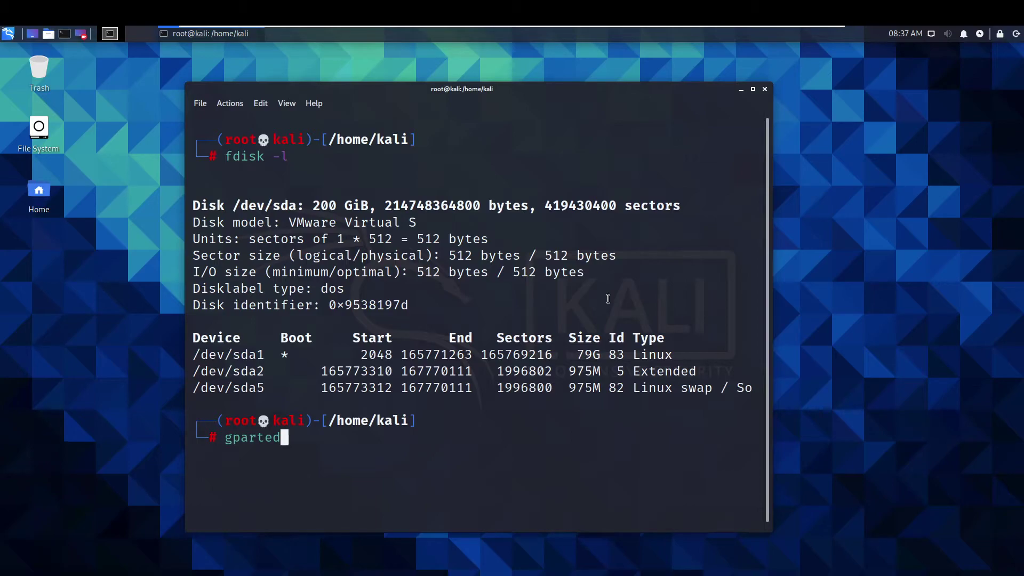
key(Return)
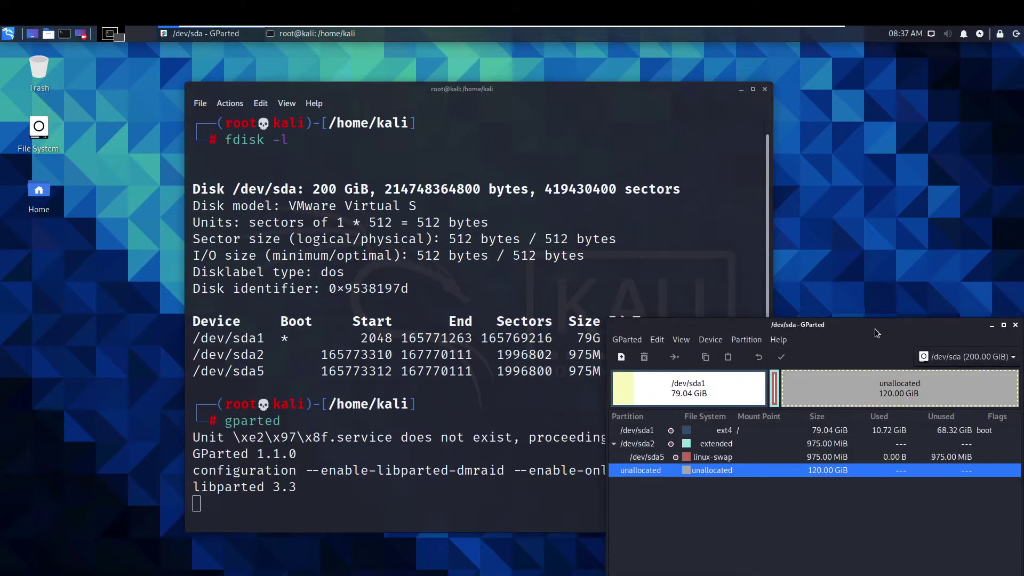
drag(871, 328, 570, 132)
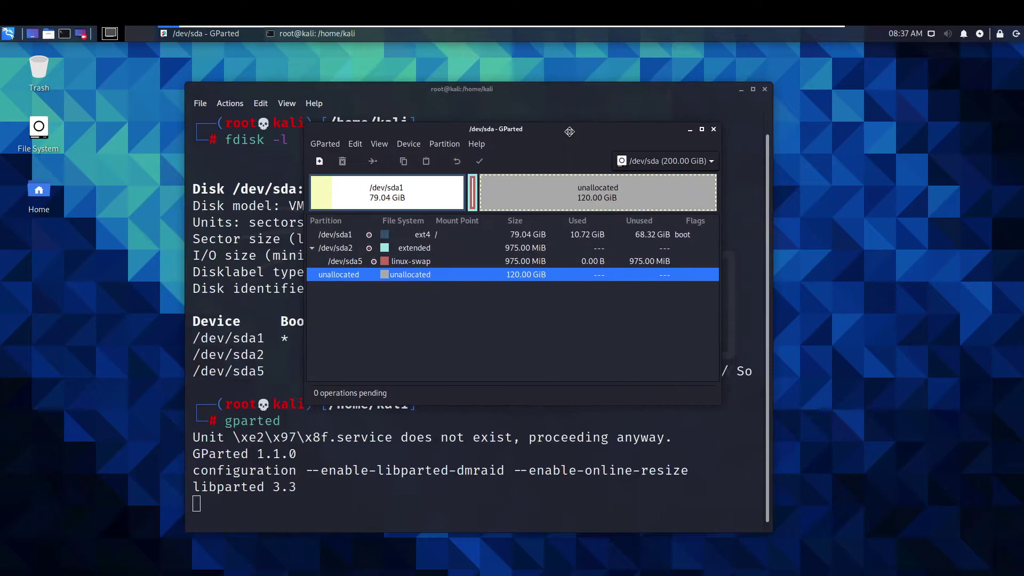
Step: Minimize the terminal, then enlarge and reposition the GParted window showing /dev/sda
drag(307, 404, 278, 425)
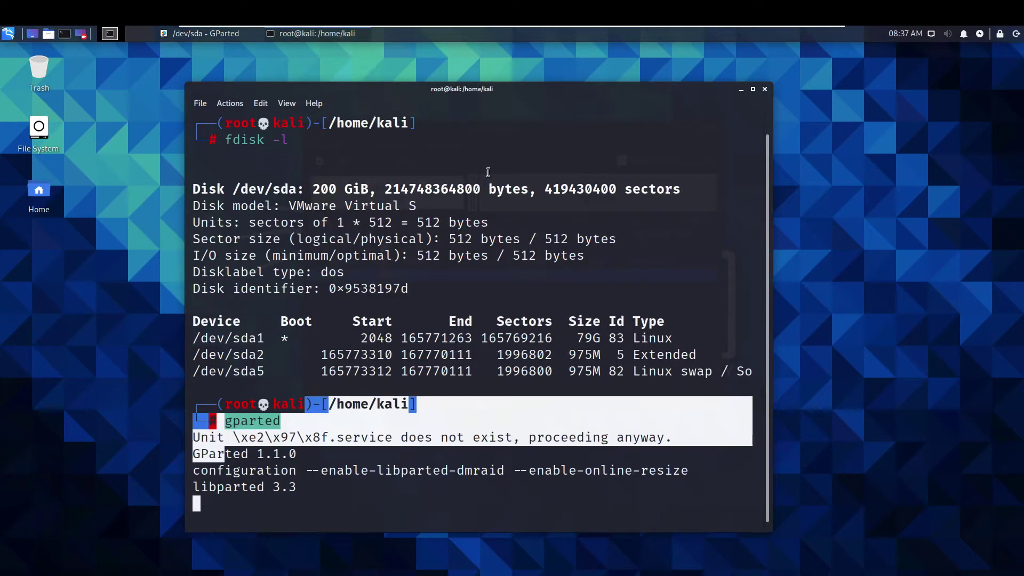
click(741, 89)
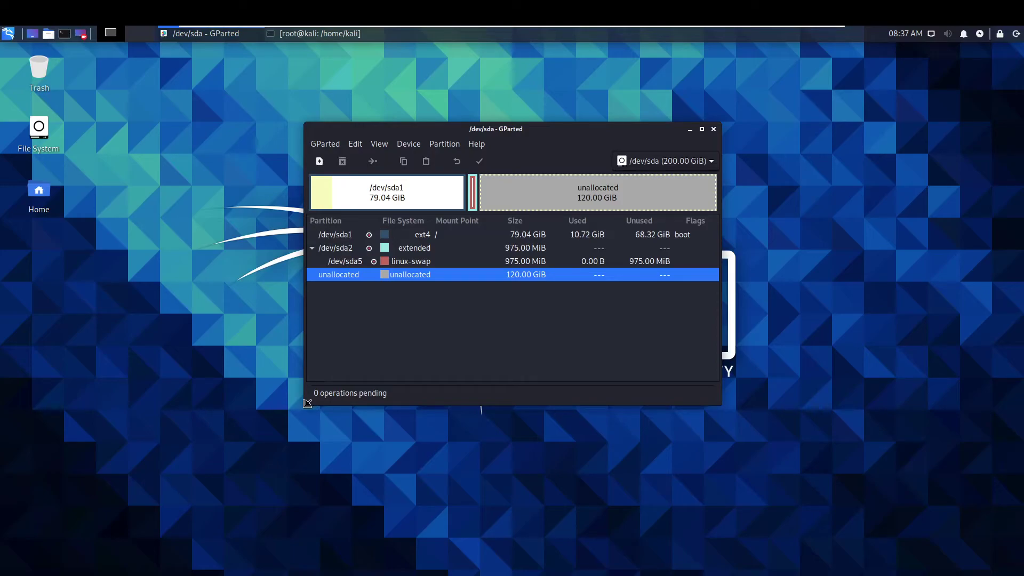
drag(307, 403, 116, 495)
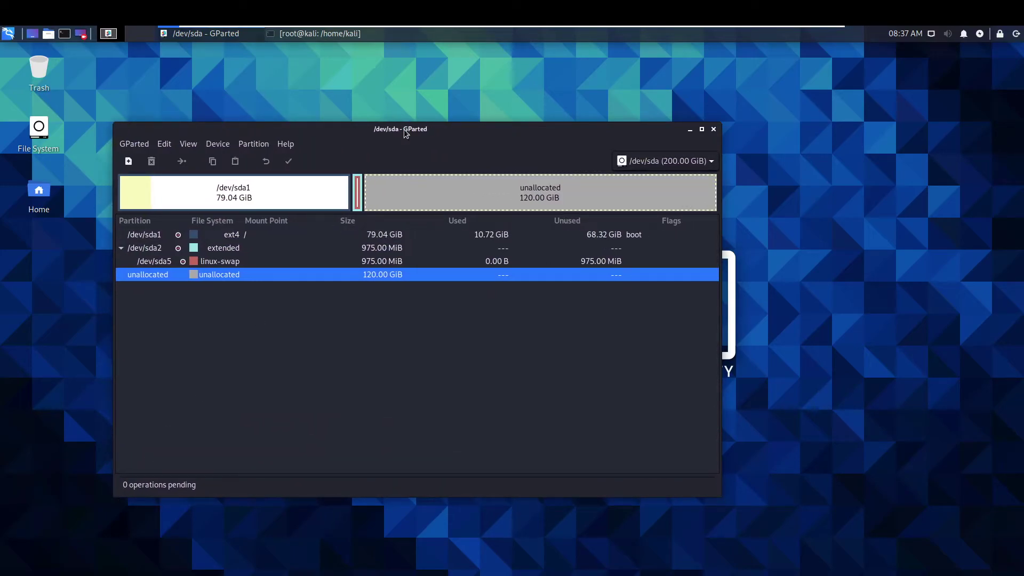
drag(405, 133, 514, 131)
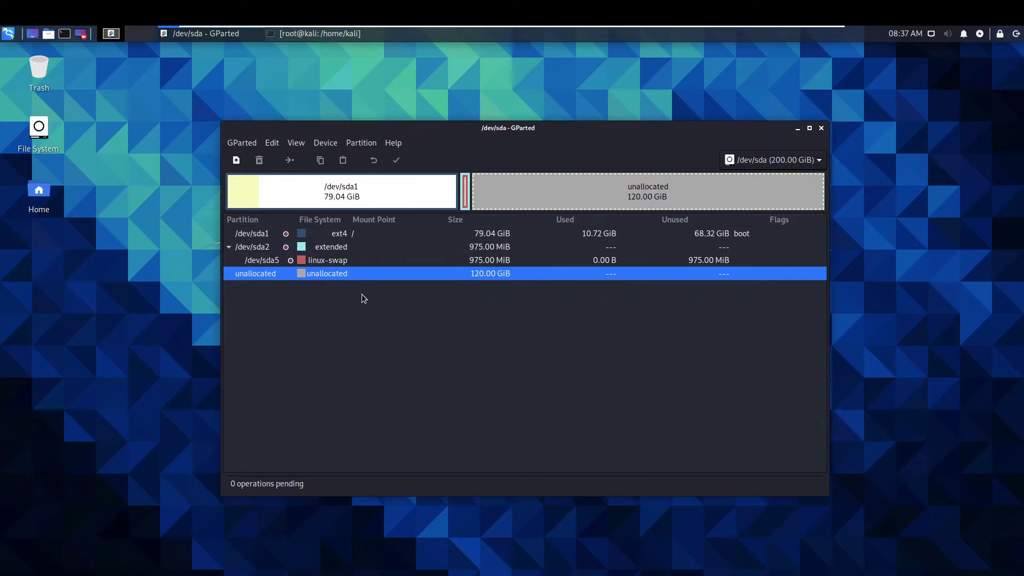
Step: Turn off swap on /dev/sda5, then bring up the actions for extended /dev/sda2
click(341, 263)
right_click(356, 262)
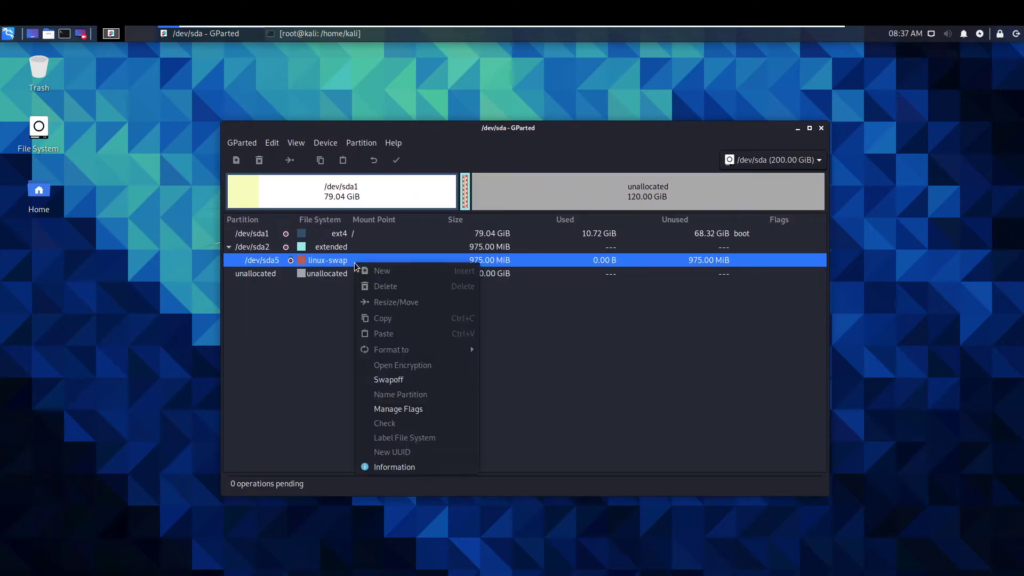
click(414, 380)
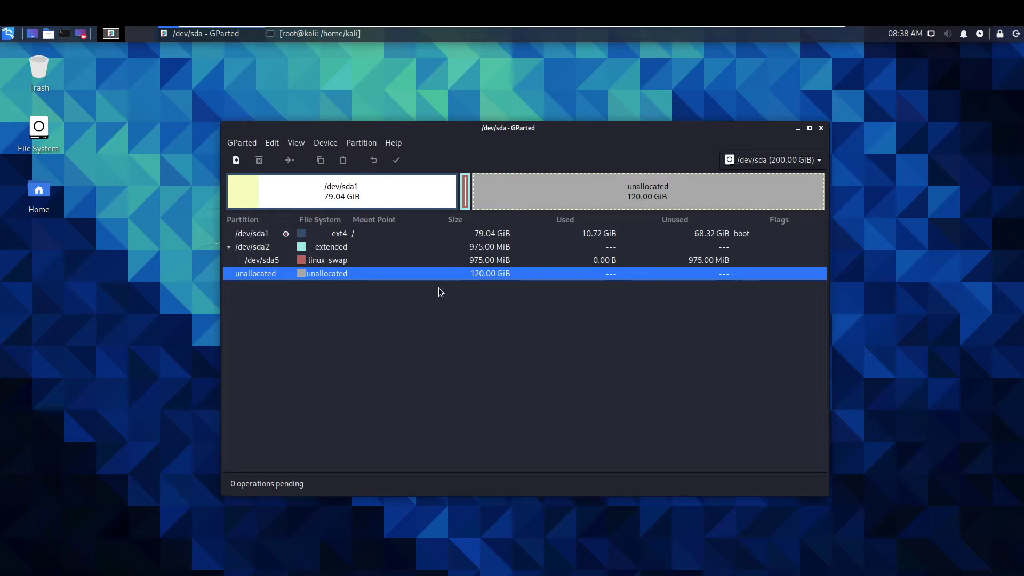
click(337, 249)
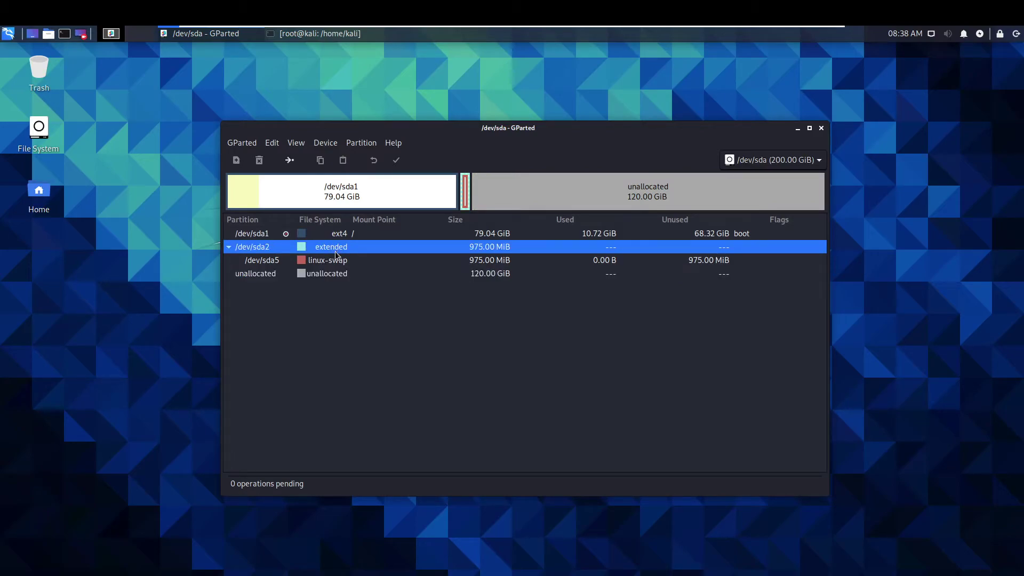
right_click(334, 248)
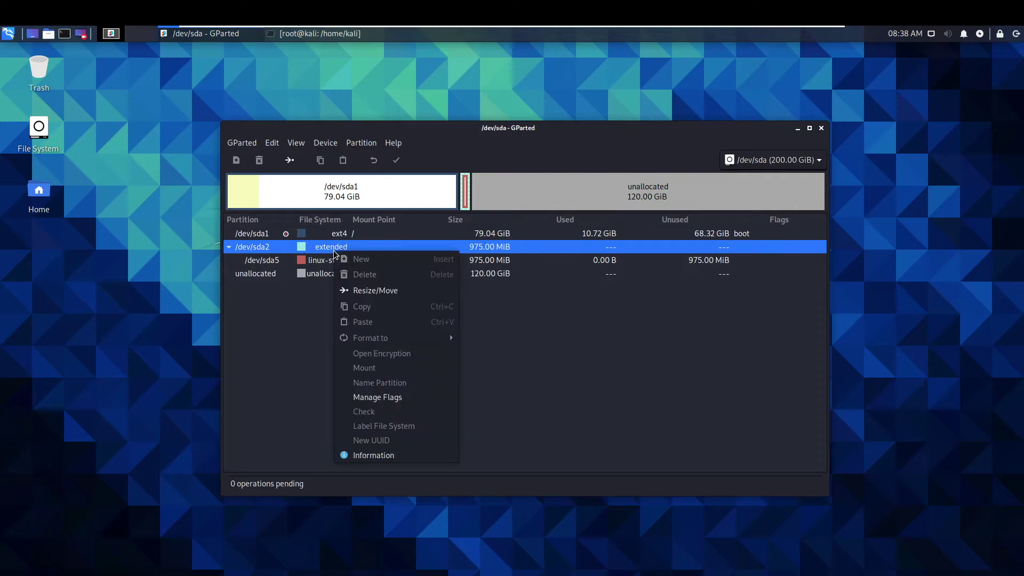
Step: Grow extended /dev/sda2 to its 123856 MiB maximum (120.95 GiB), absorbing the unallocated space
click(376, 292)
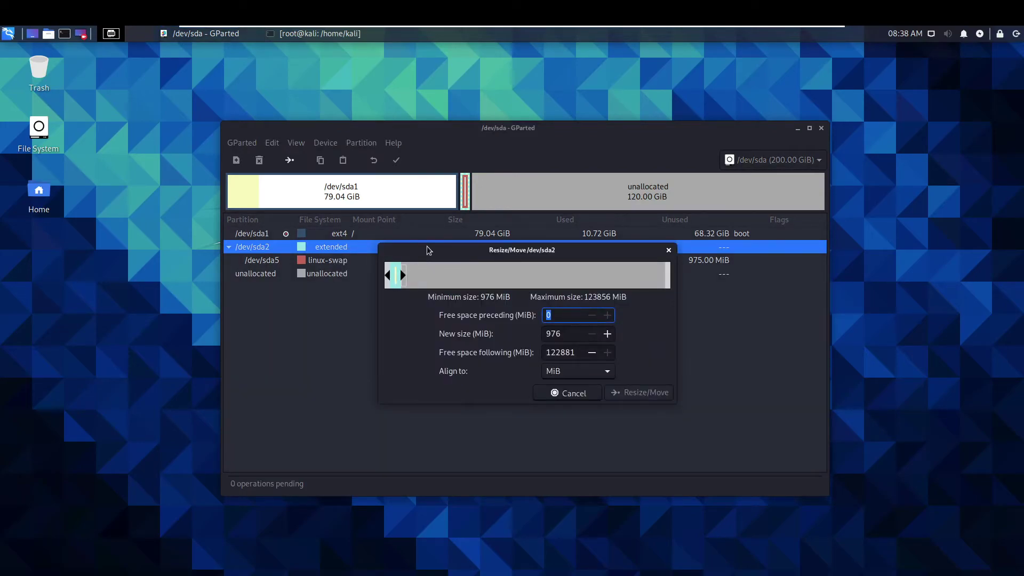
drag(429, 250, 656, 252)
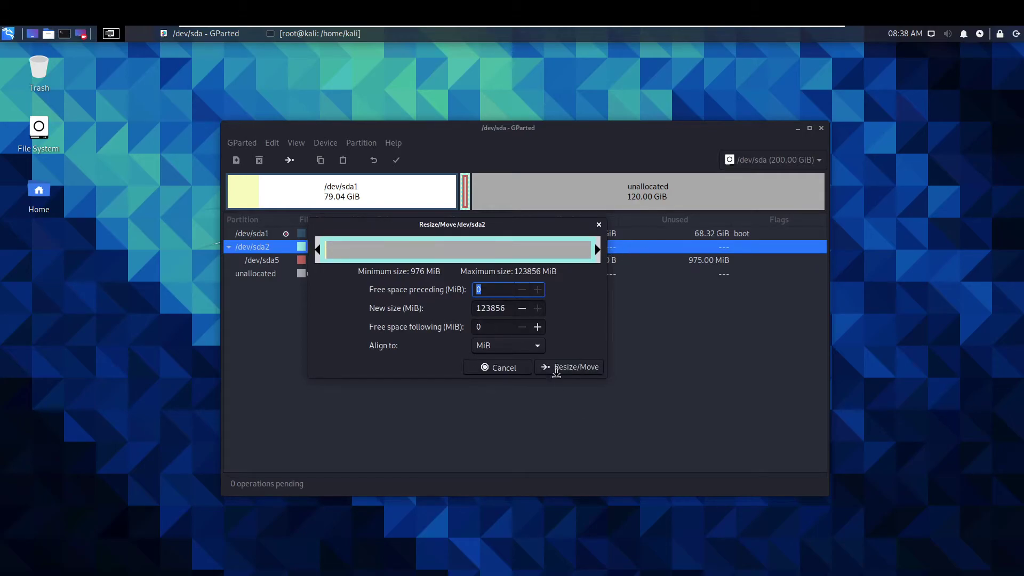
click(564, 369)
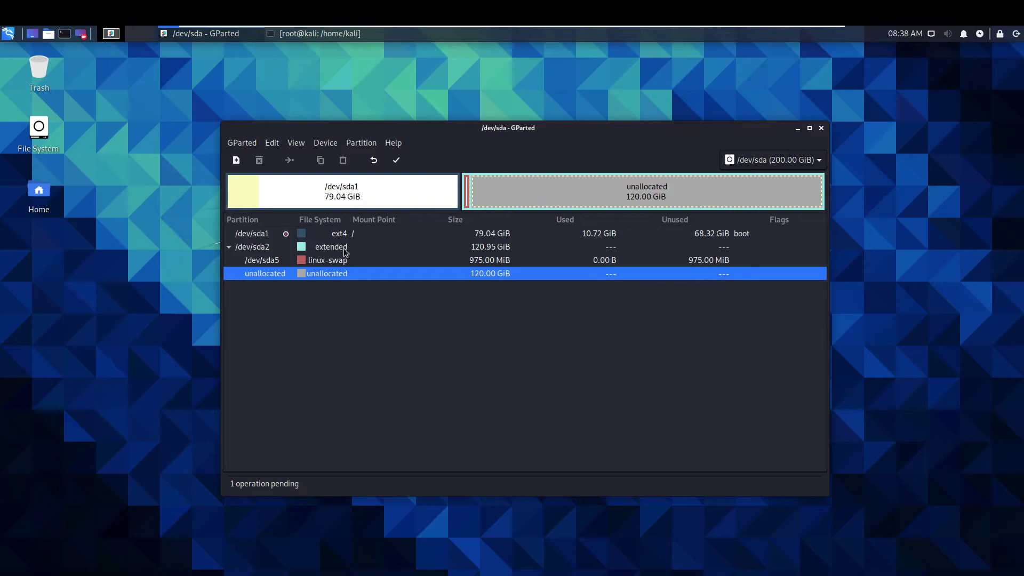
click(313, 249)
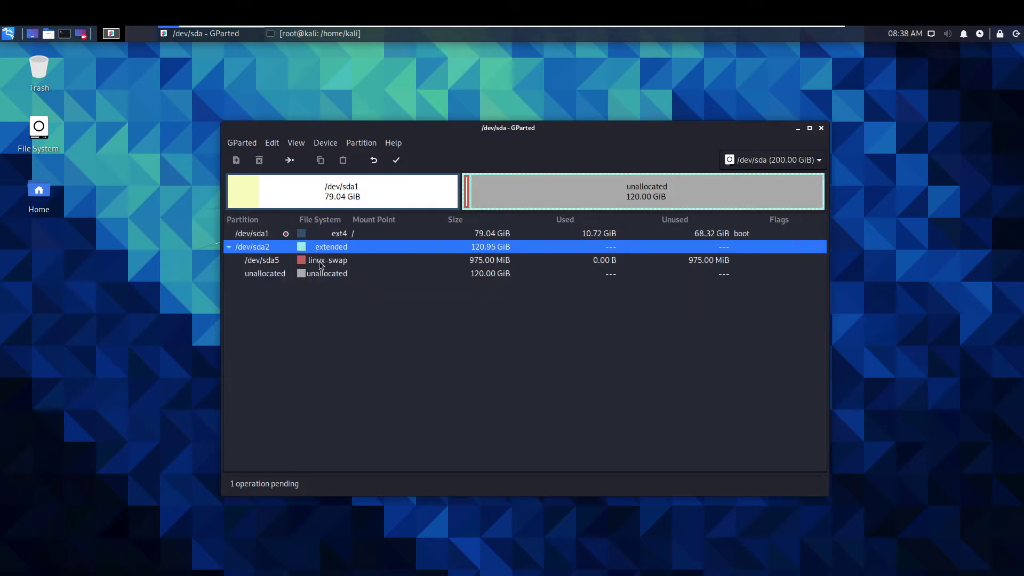
Step: Move swap /dev/sda5 to the end of /dev/sda2, accepting the boot warning
click(321, 261)
right_click(321, 261)
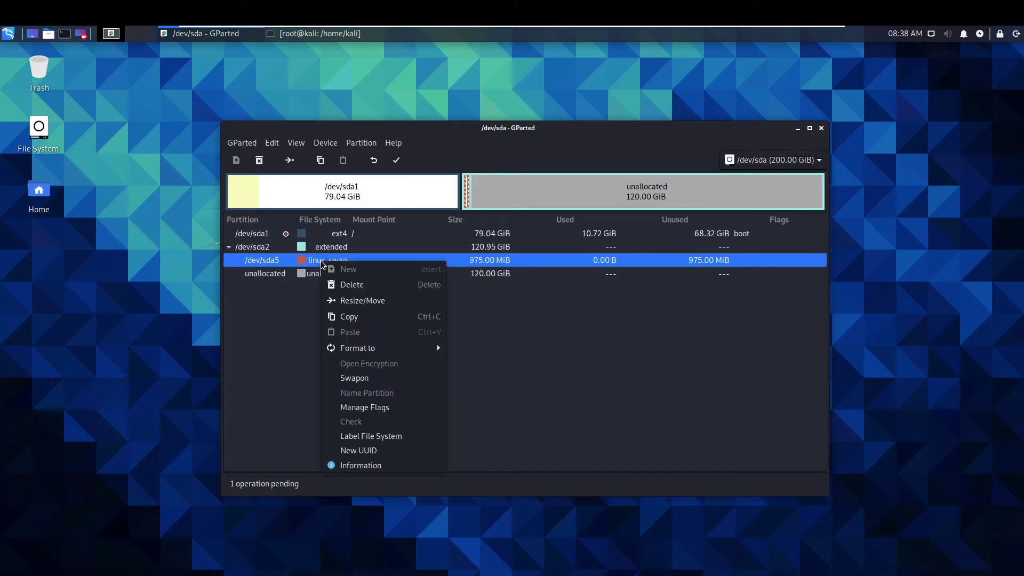
click(366, 301)
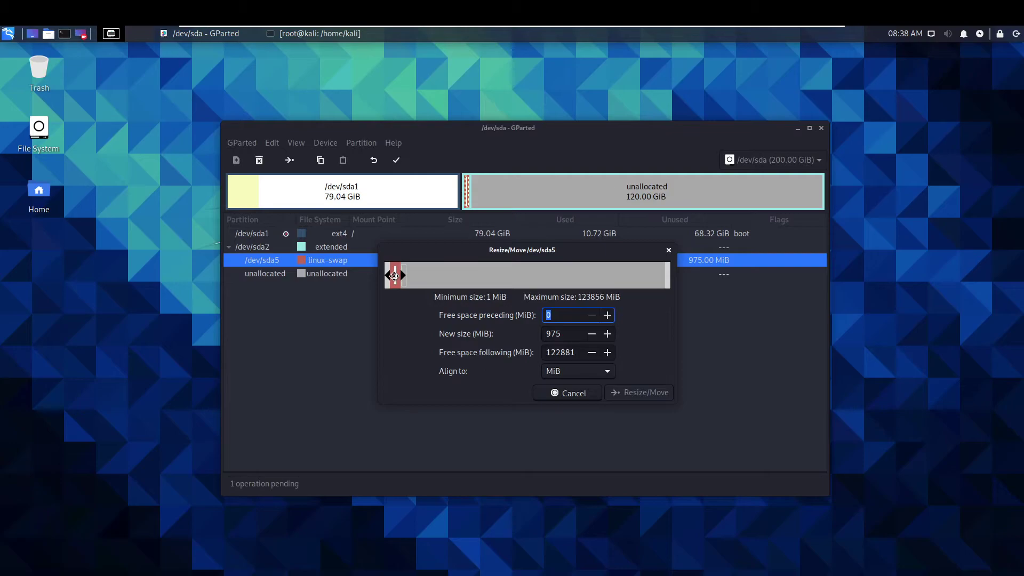
drag(396, 275, 675, 281)
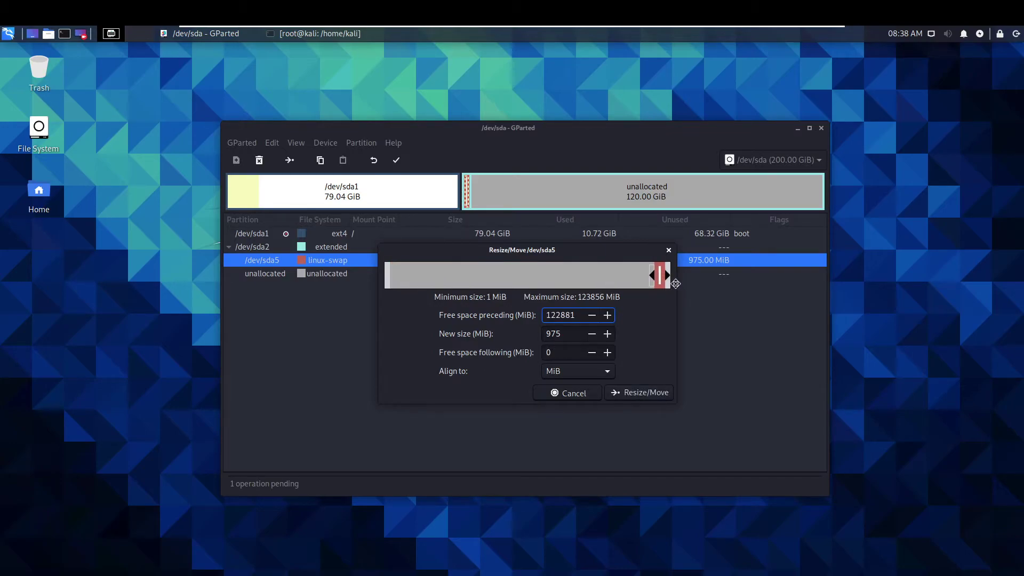
click(653, 394)
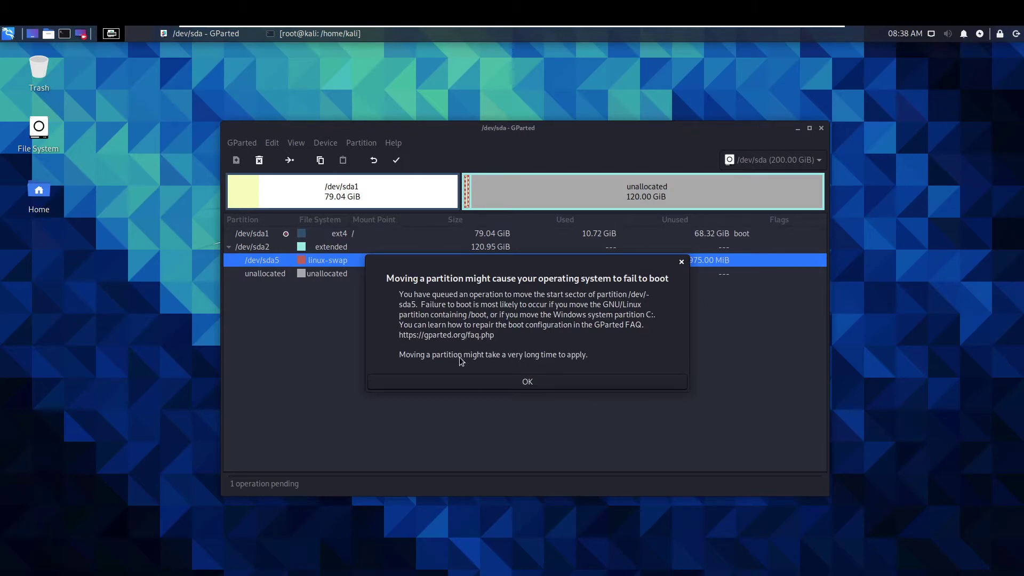
click(463, 377)
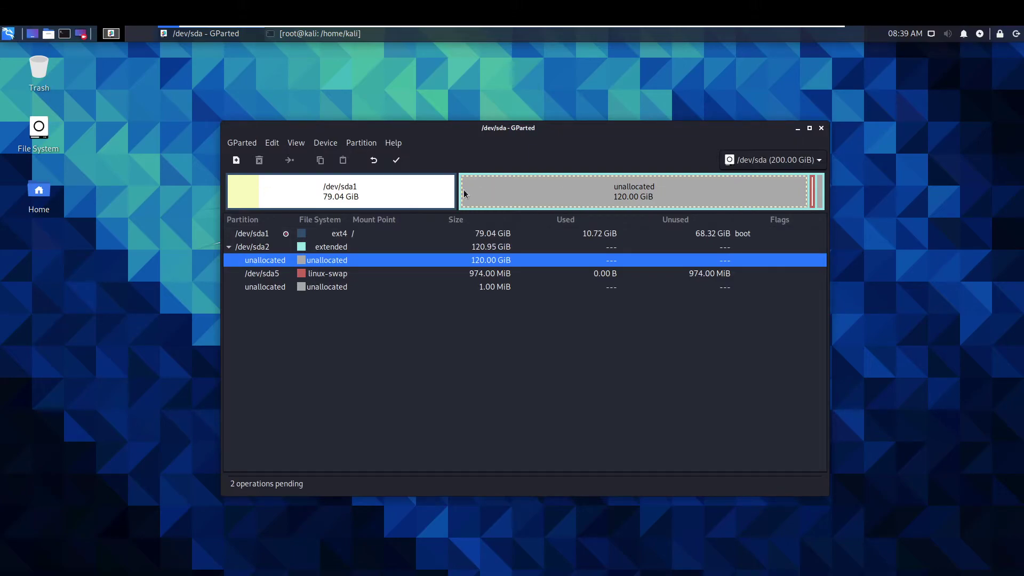
Step: Shrink extended /dev/sda2 to about 975 MiB at the disk end, cylinder-aligned, freeing 120 GiB after sda1
click(335, 250)
right_click(337, 248)
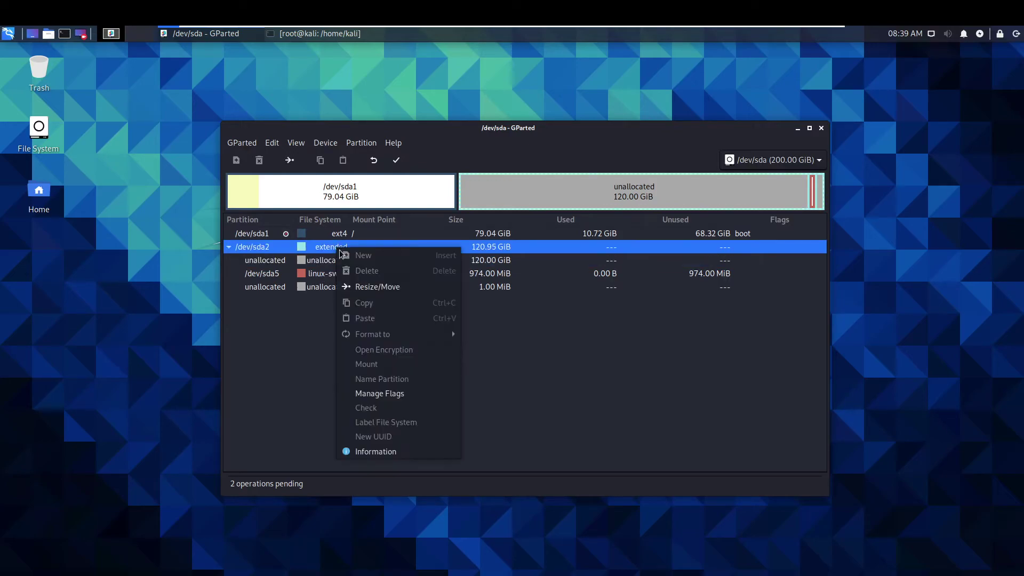
click(377, 288)
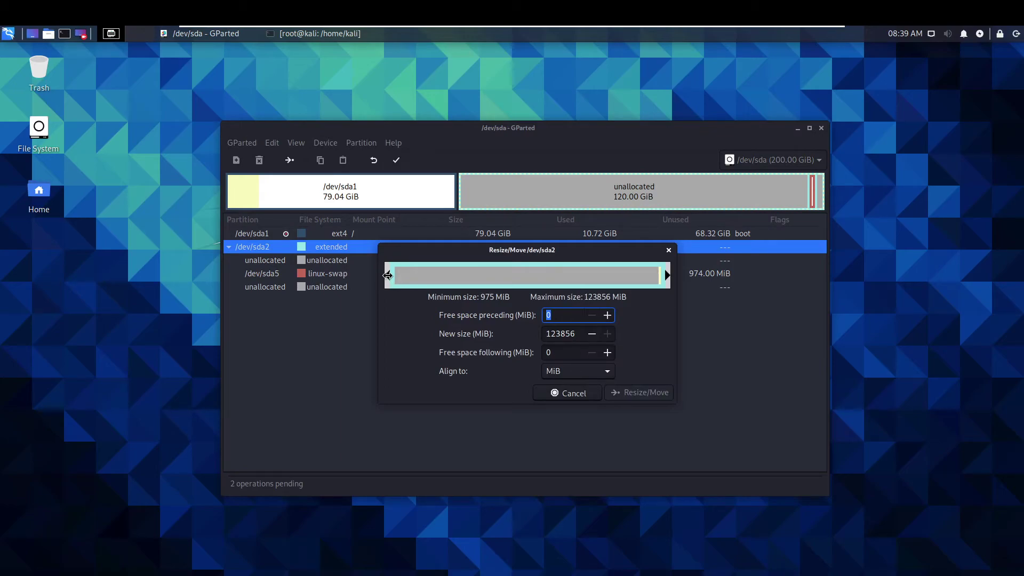
drag(388, 275, 679, 280)
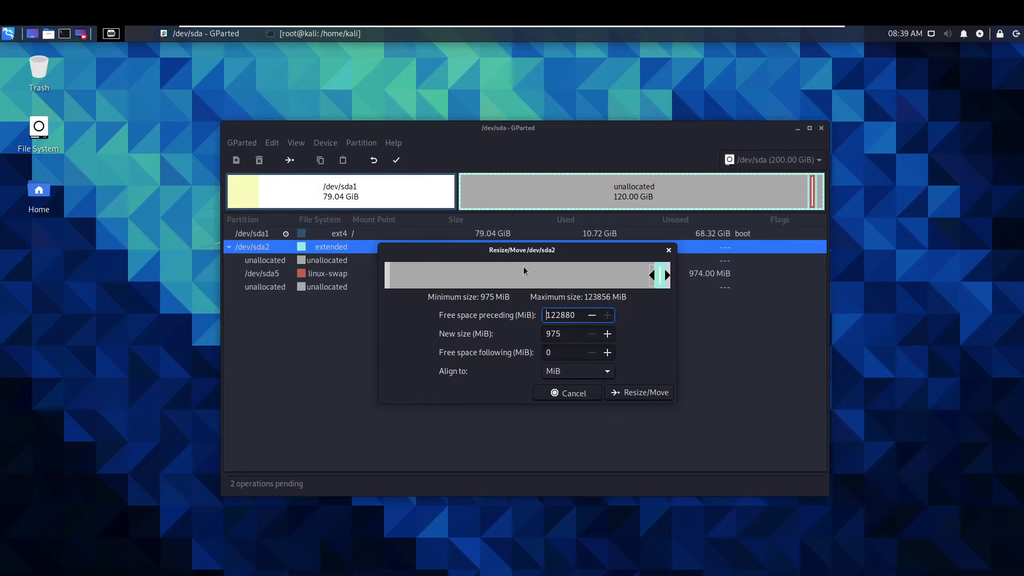
click(596, 373)
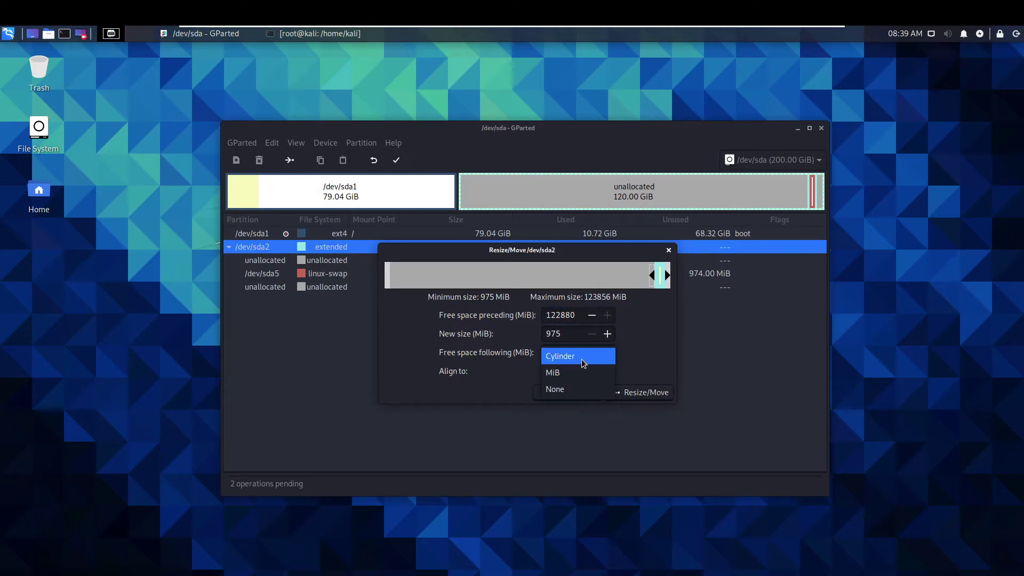
click(582, 359)
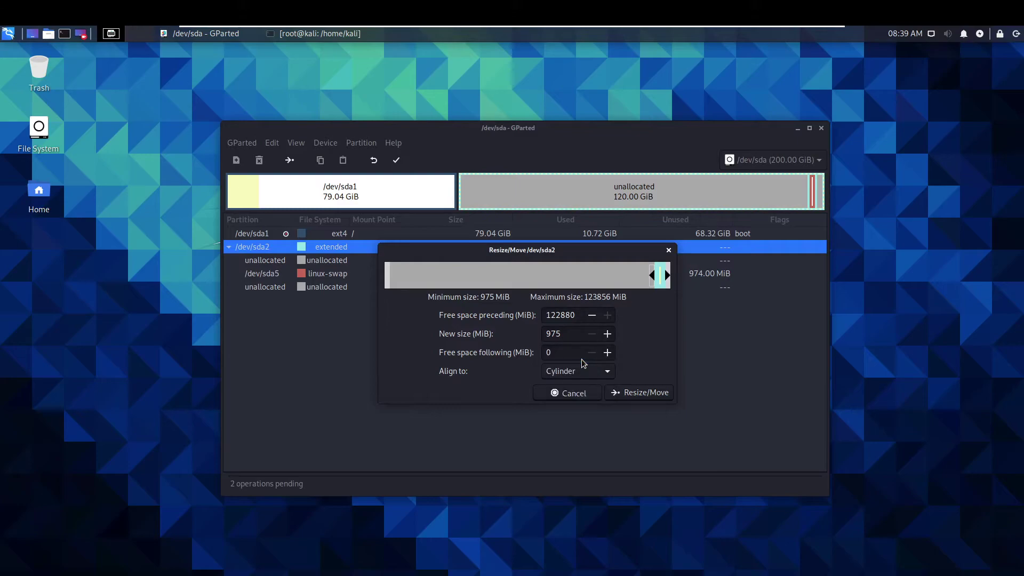
click(636, 393)
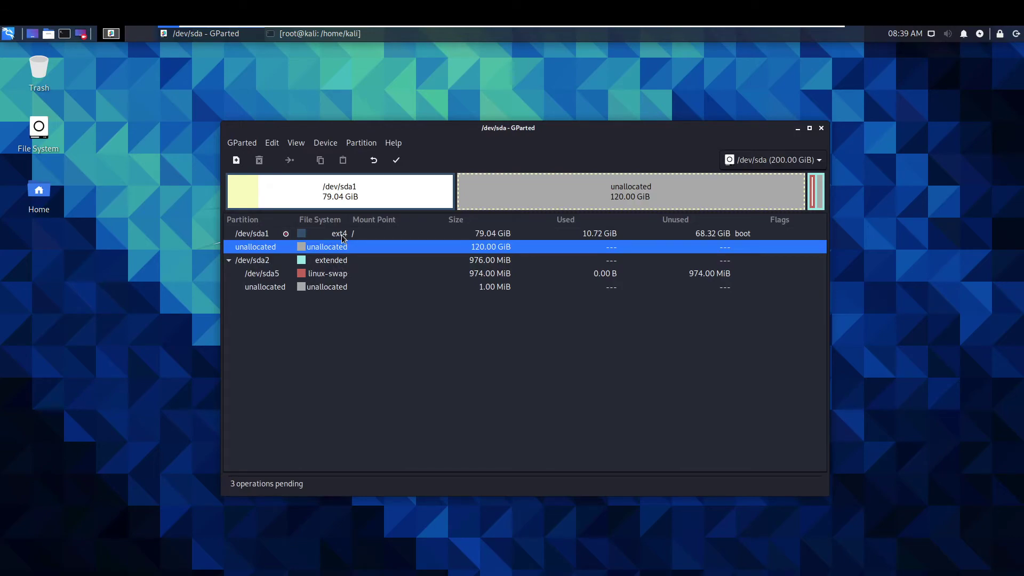
Step: Queue growing /dev/sda1 to 199.04 GiB into all free space, then expand the pending operations list
click(343, 236)
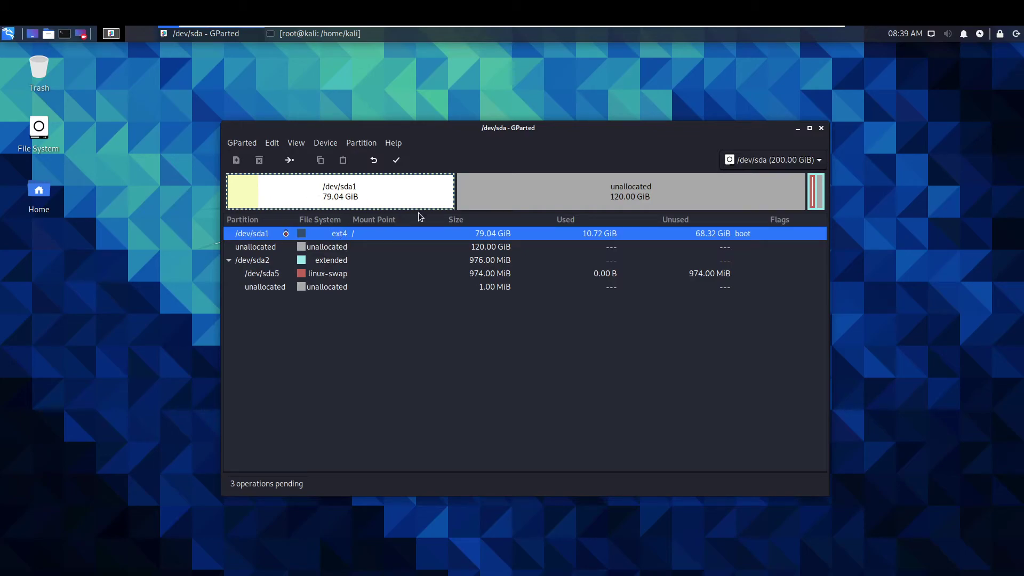
right_click(339, 233)
click(388, 272)
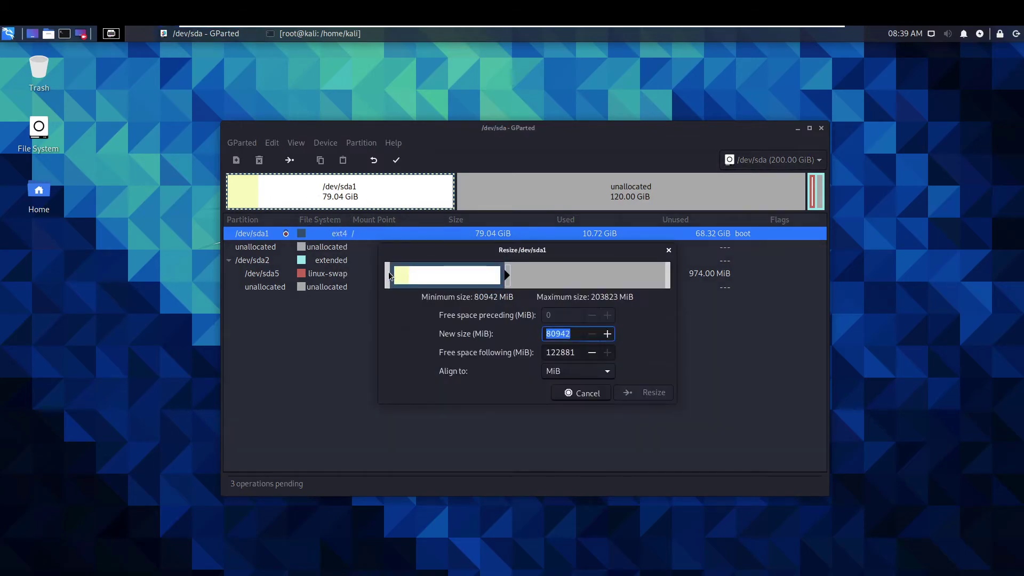
drag(507, 274, 703, 275)
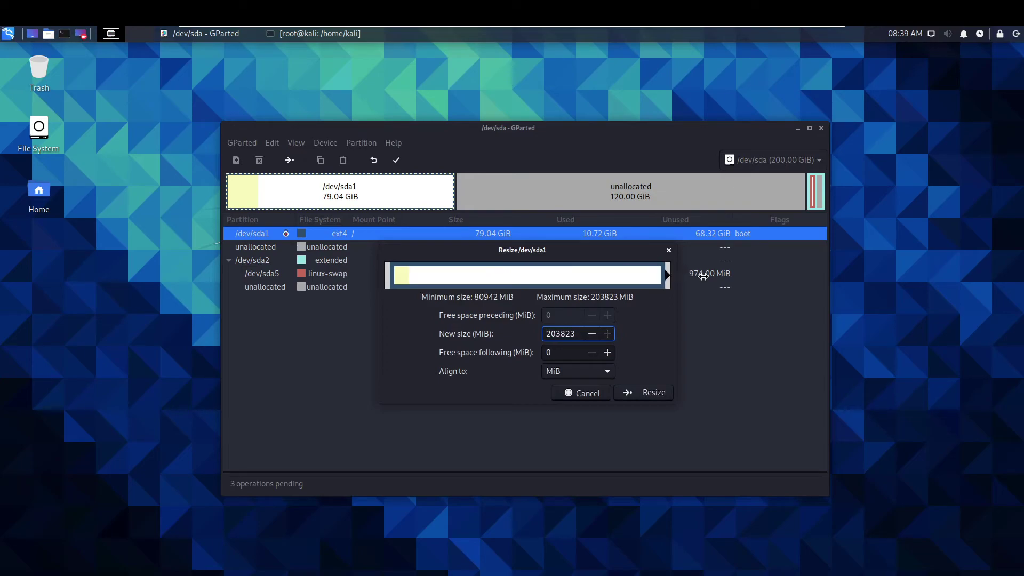
click(644, 394)
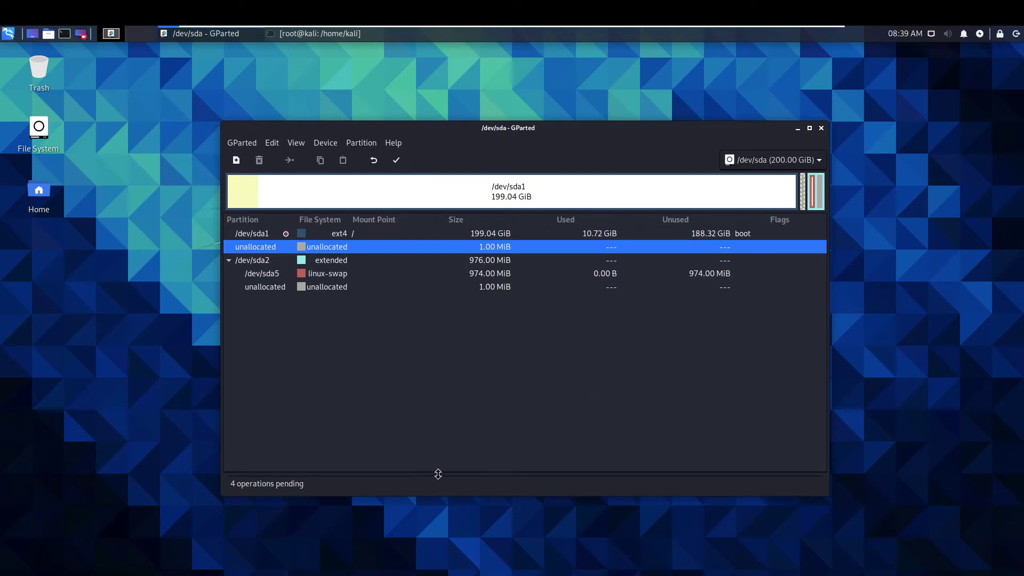
drag(434, 473, 448, 351)
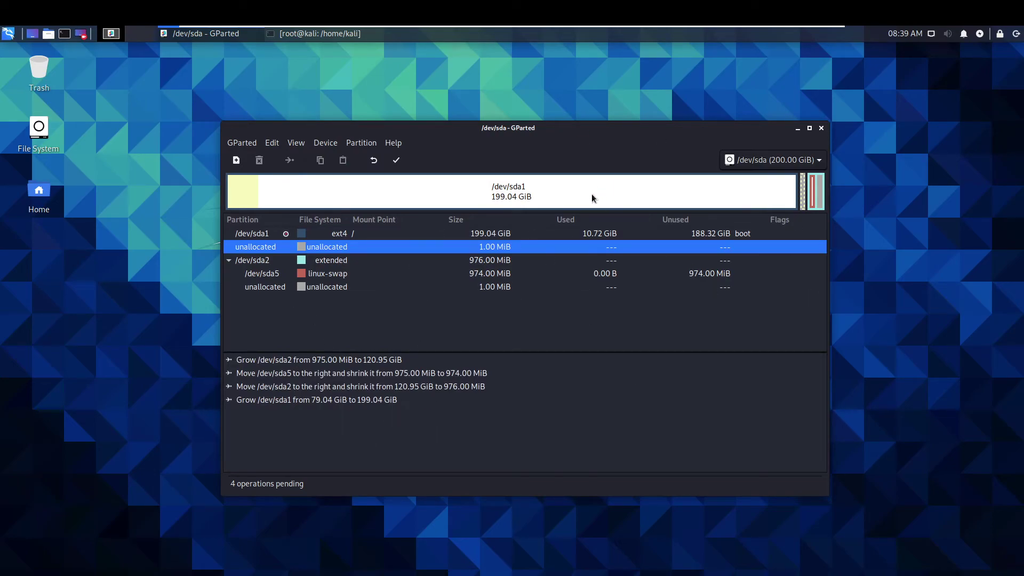
Step: Apply the four queued operations, dismiss the finished progress window, and close GParted
click(397, 163)
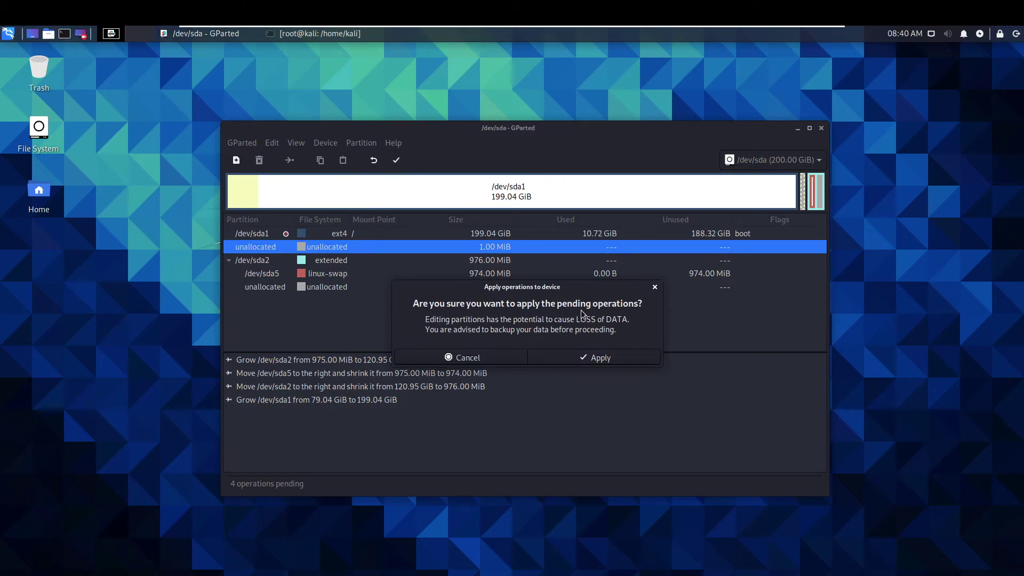
click(602, 358)
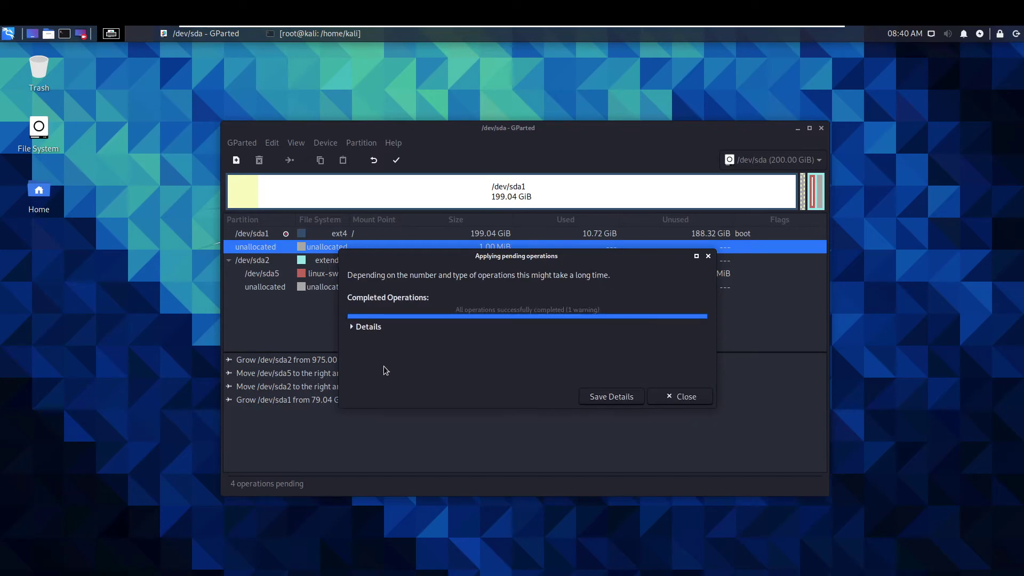
click(680, 397)
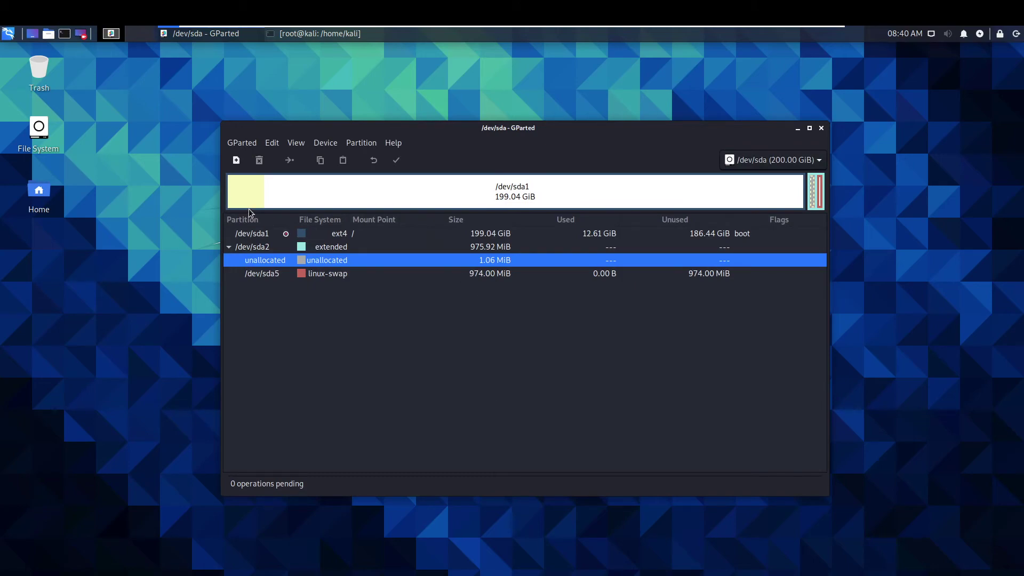
click(822, 128)
Step: In the root terminal, run clear and then reboot to restart the Kali VM
click(9, 34)
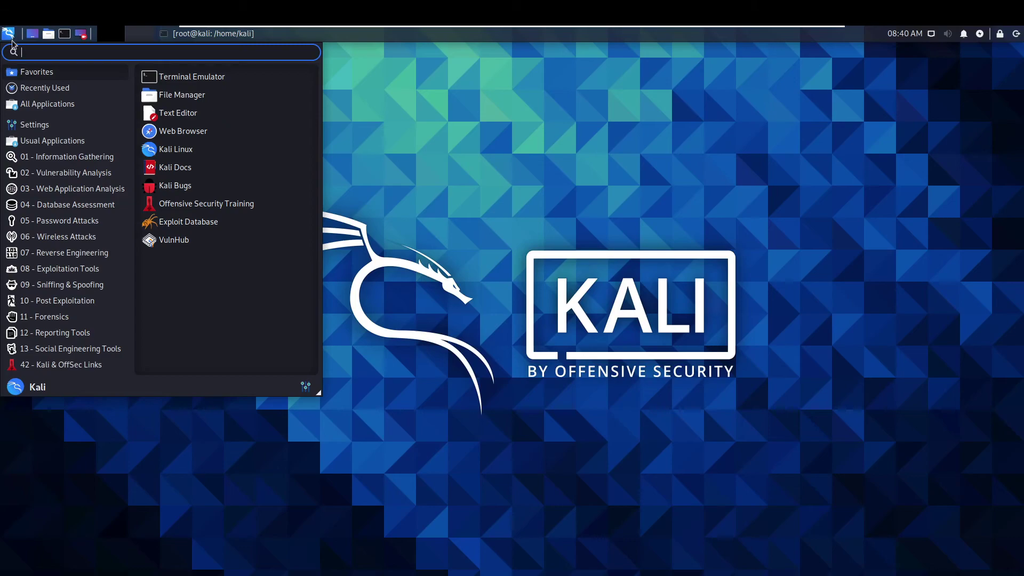
click(439, 88)
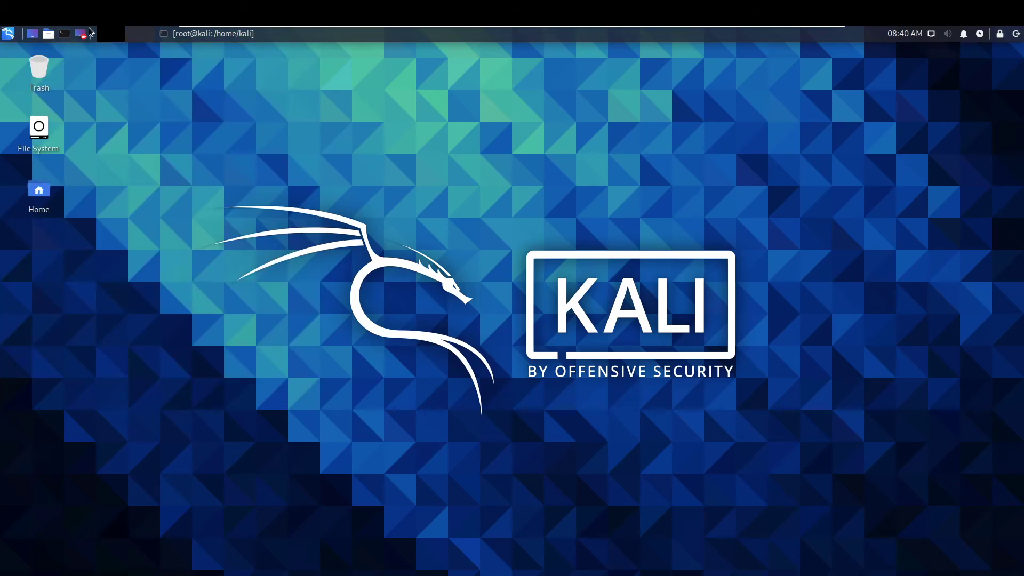
click(205, 34)
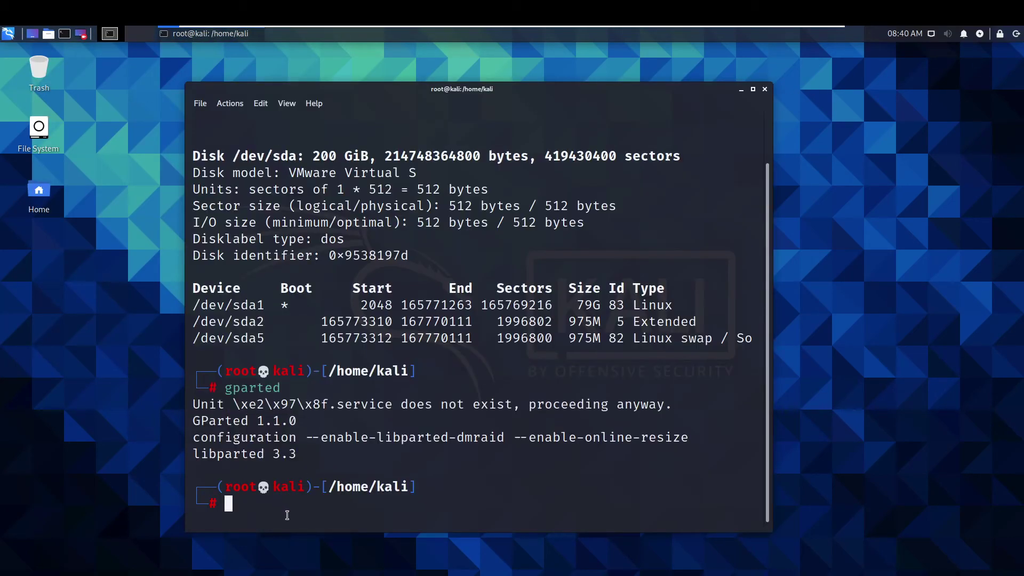
text(clear)
key(Return)
text(rebo)
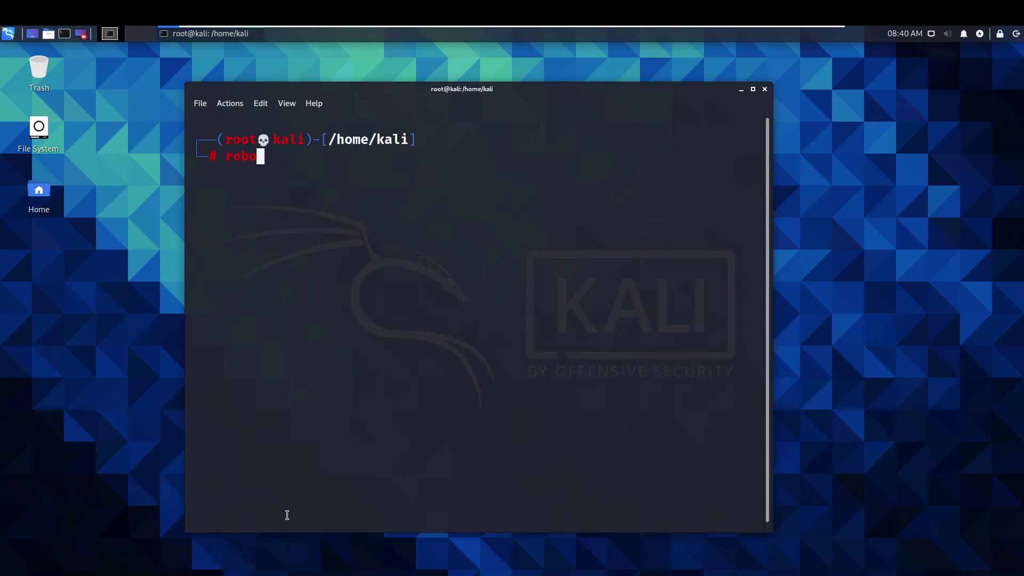
text(ot)
key(Return)
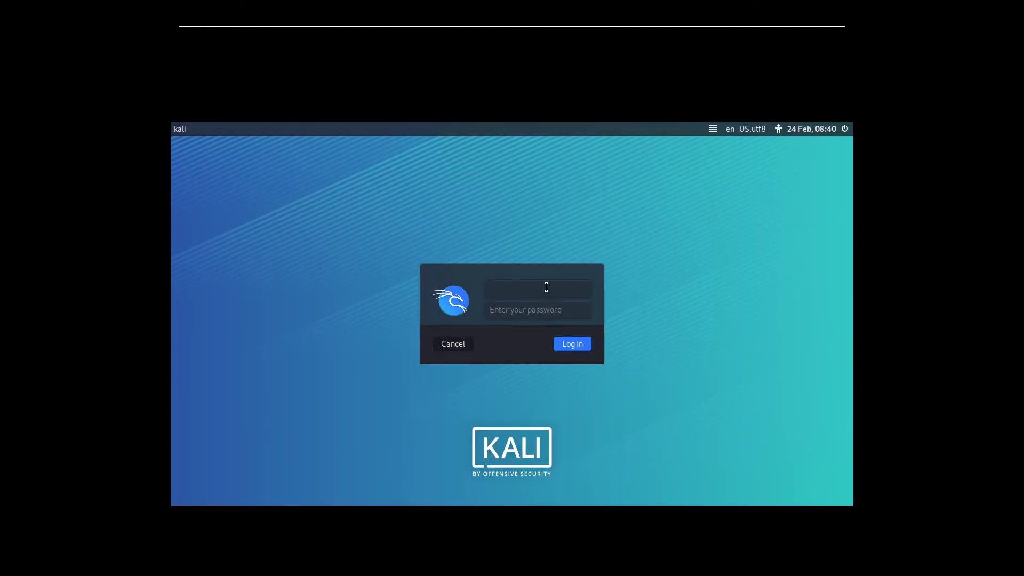
Step: Log back into Kali with the username and password, then restore the VM's full-screen view
text(kali)
key(Tab)
text(kali)
key(Return)
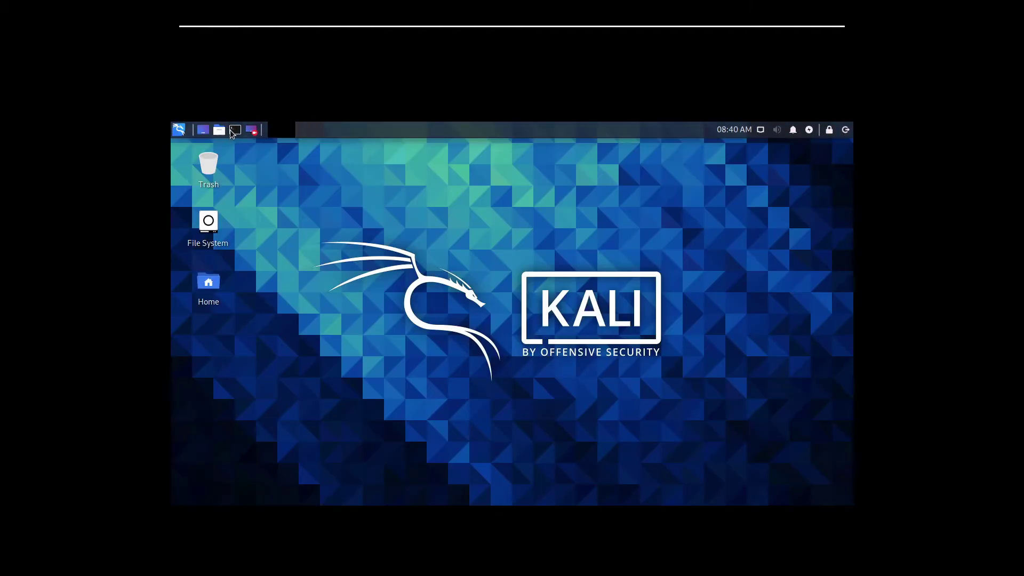
mouse_move(142, 25)
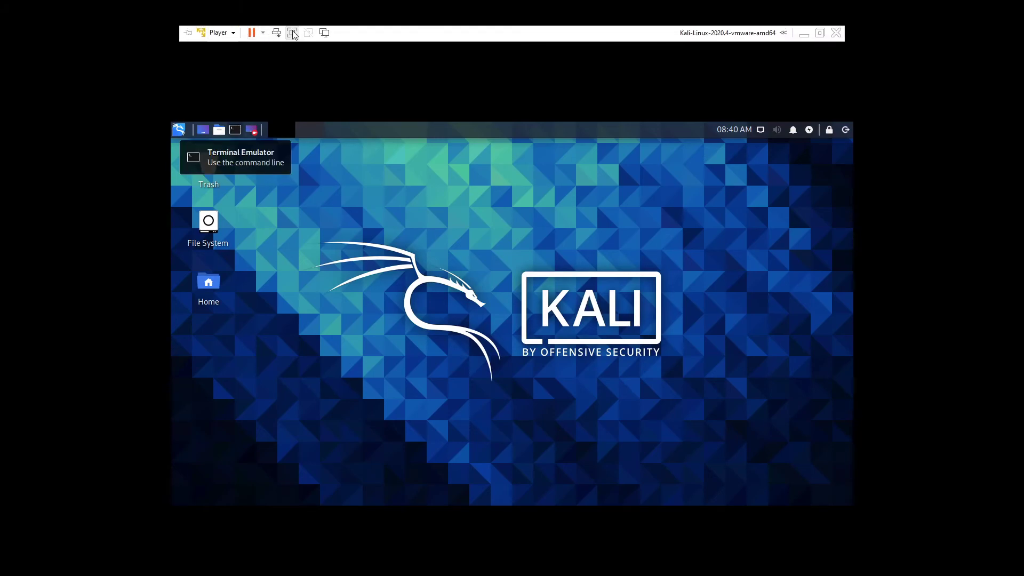
click(293, 33)
click(90, 47)
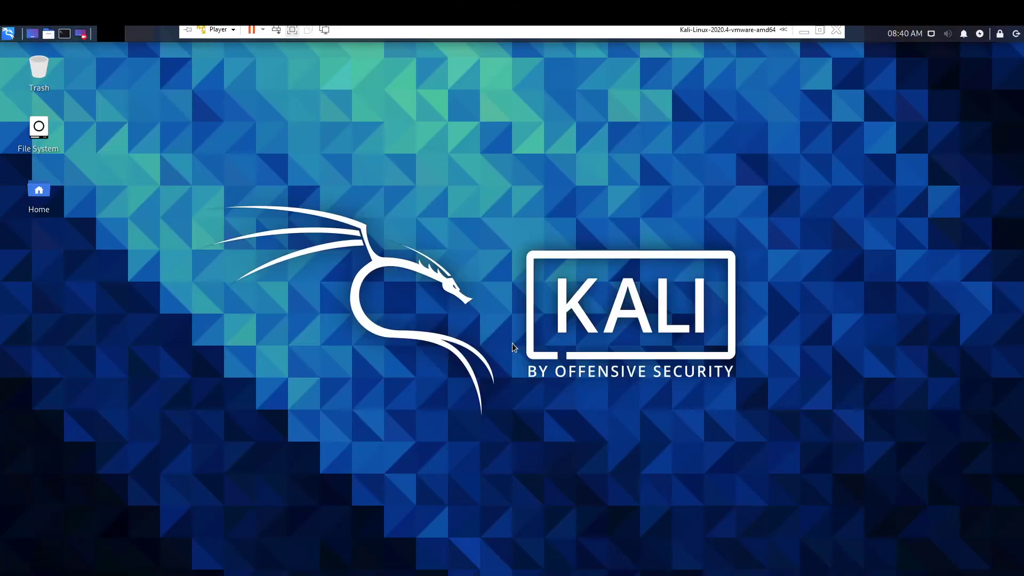
Step: Open a new terminal, make its window smaller, enlarge the text, and try fdisk -l
click(64, 34)
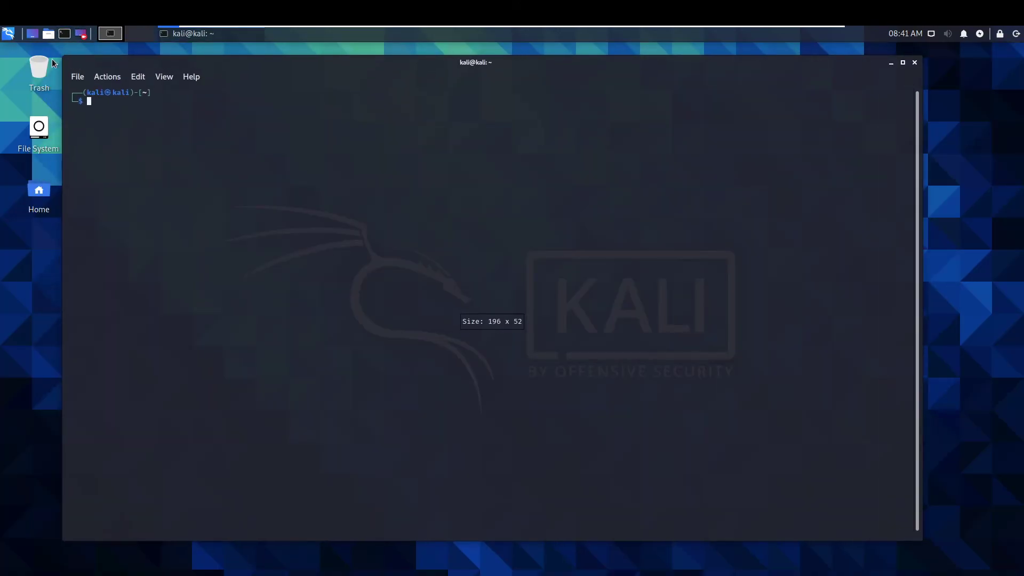
drag(66, 58, 213, 80)
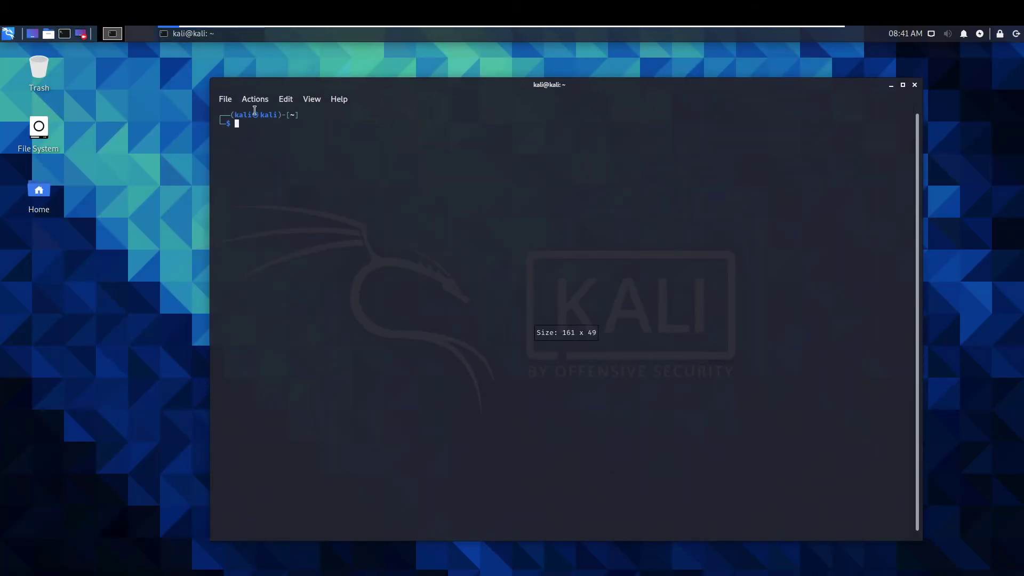
key(ctrl+plus)
key(ctrl+plus)
key(ctrl+plus)
key(ctrl+plus)
key(ctrl+plus)
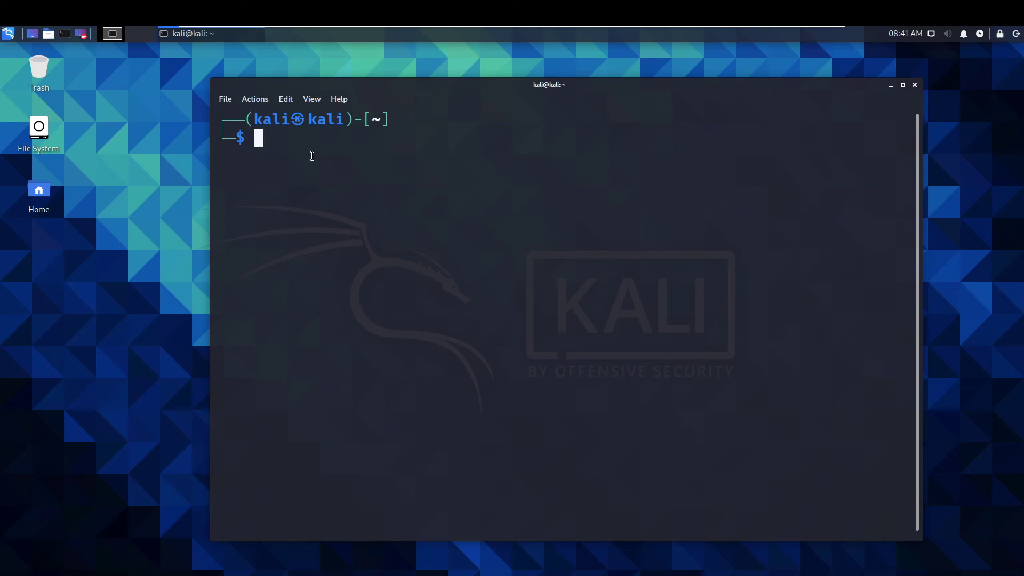
text(fdisk )
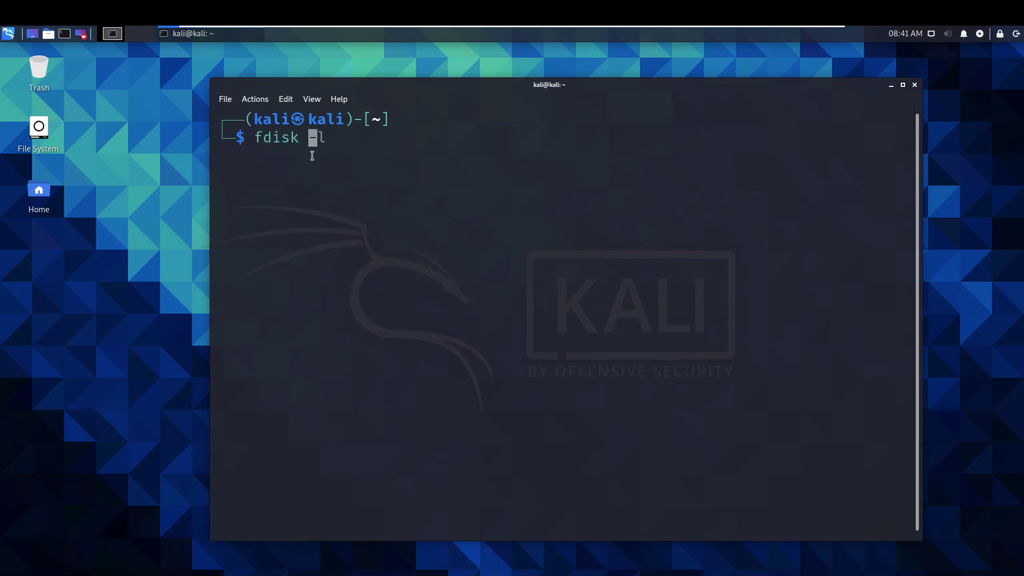
text(-l)
key(Return)
Step: Become root with sudo su, rerun fdisk -l after clearing, and highlight /dev/sda1's 199G size
text(sudo su)
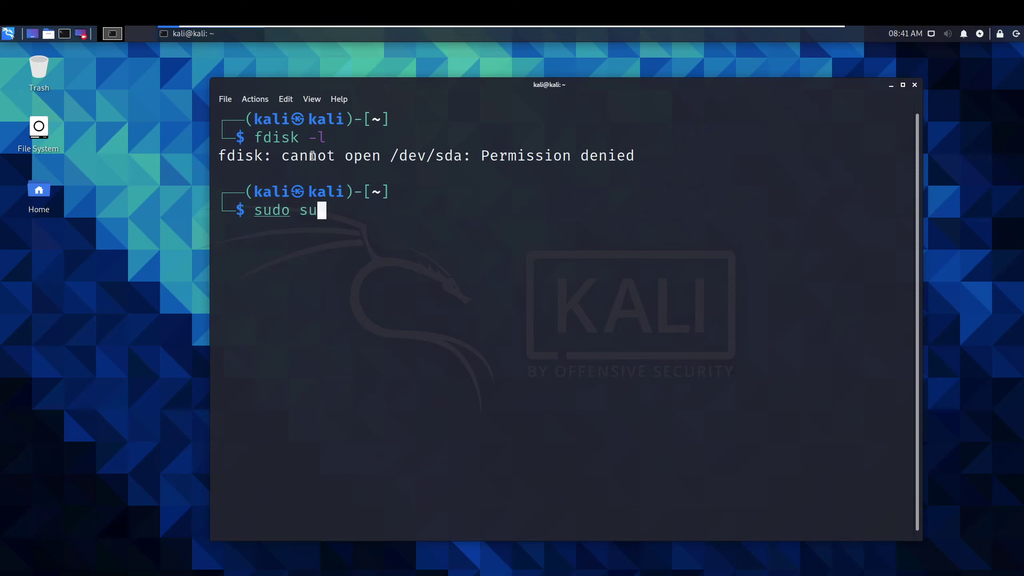
key(Return)
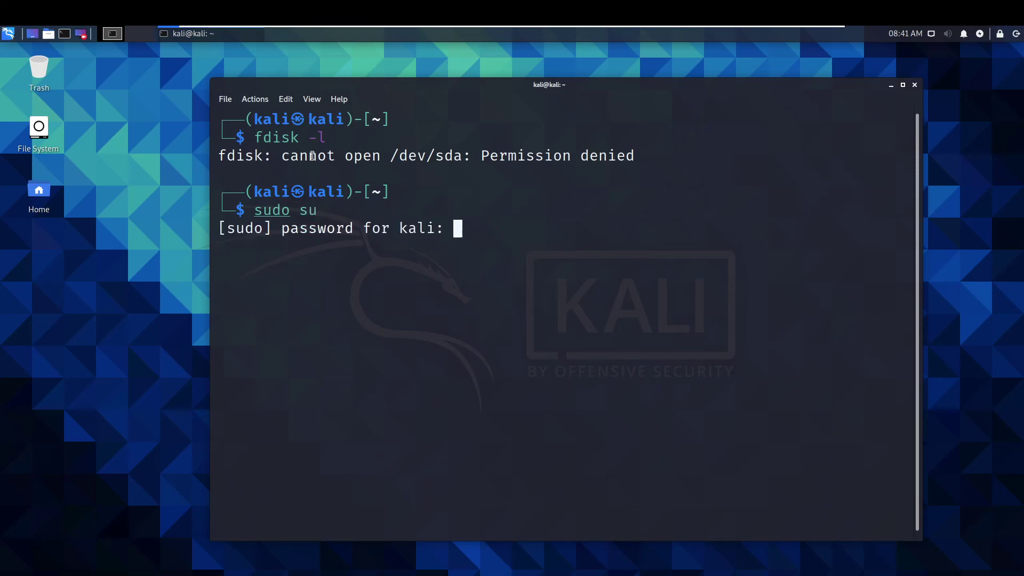
key(Return)
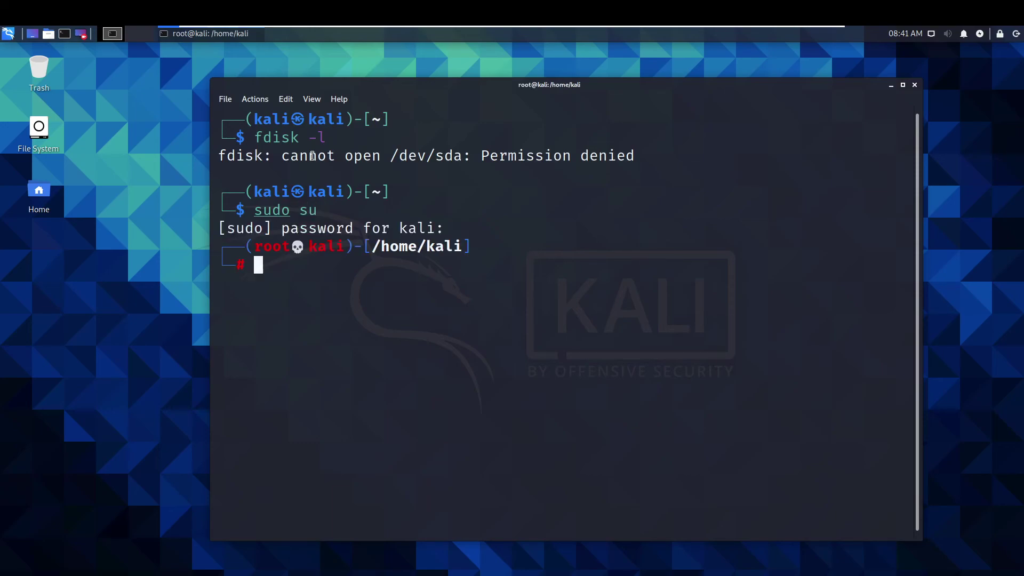
text(clear)
key(Return)
text(fdisk -l)
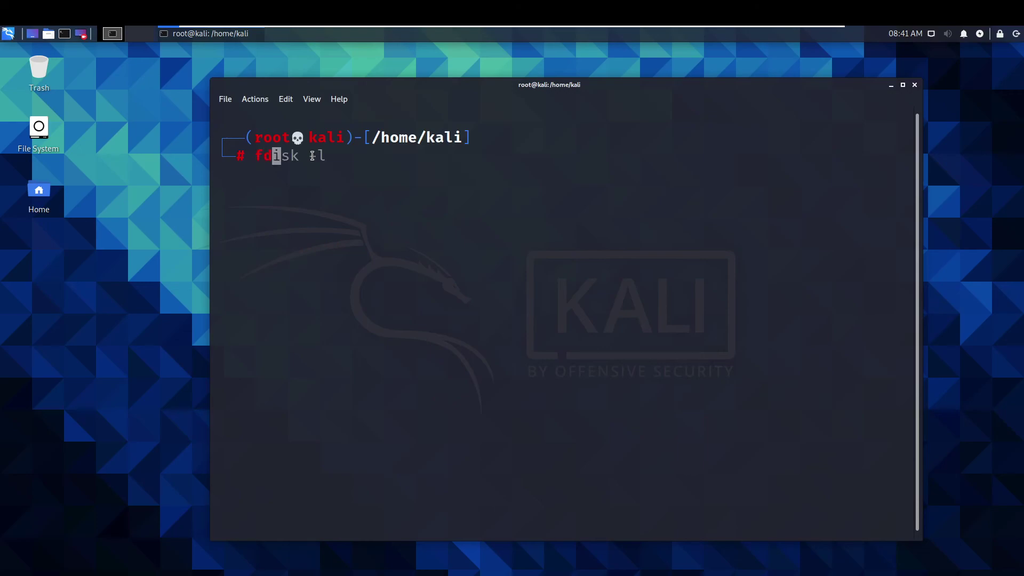
key(Return)
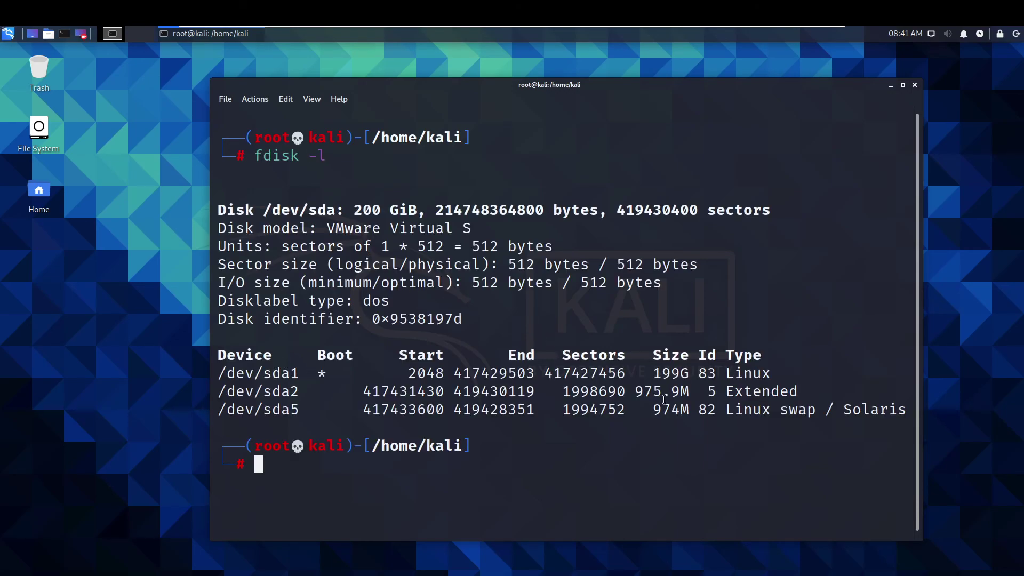
drag(653, 375, 689, 374)
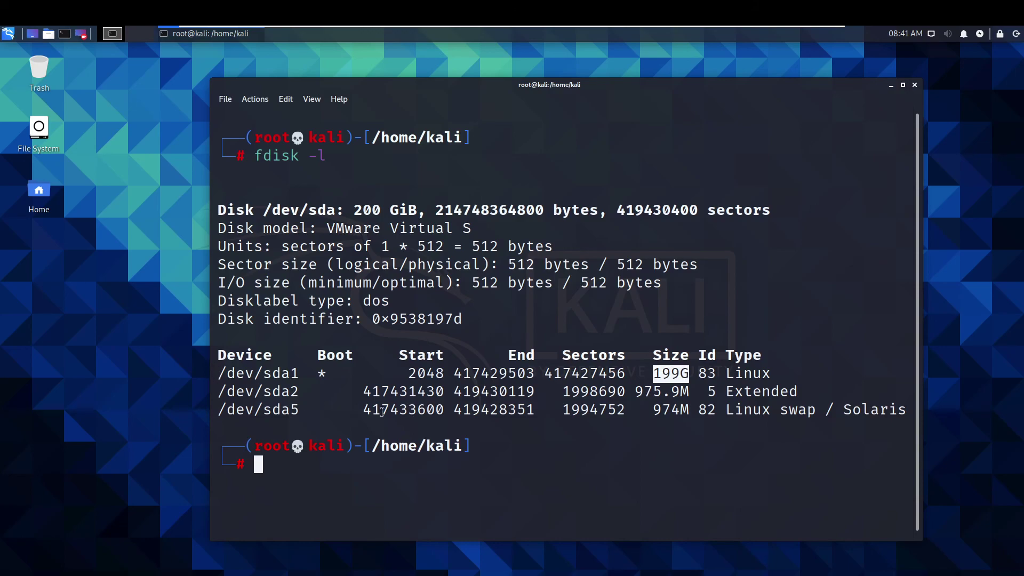
click(347, 468)
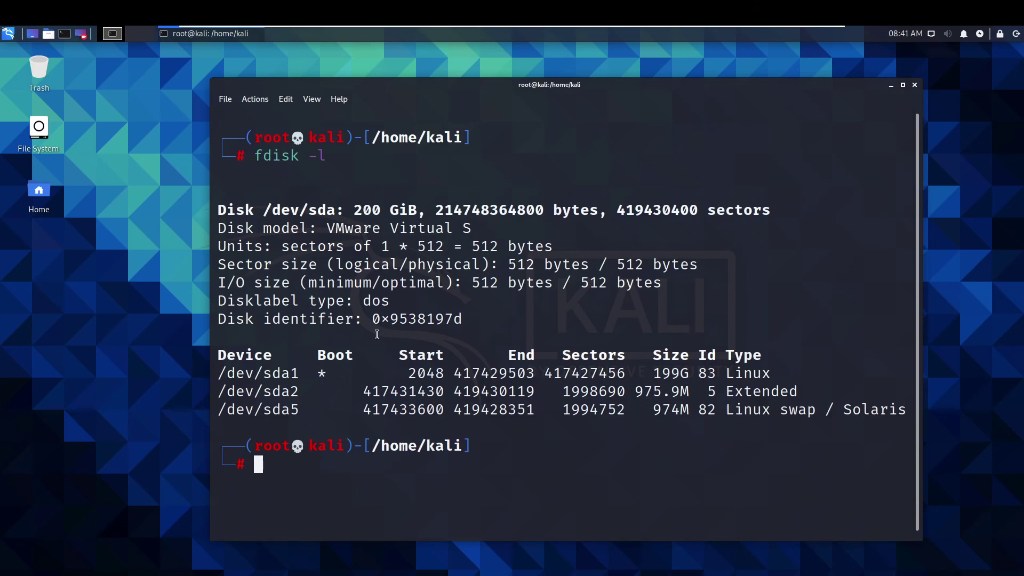